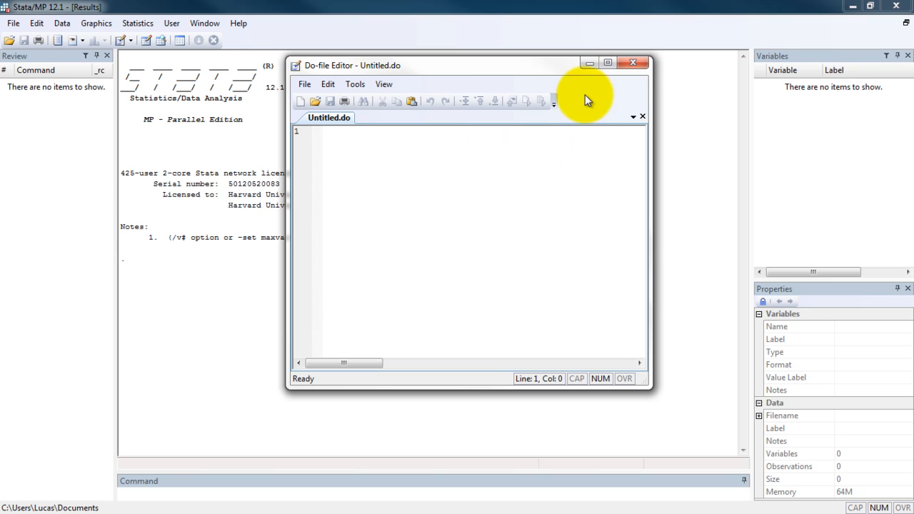
Close the blank do-file window and open a new do-file with the doedit command
{"action": "left_click", "coordinate": [631, 66]}
{"action": "left_click", "coordinate": [370, 488]}
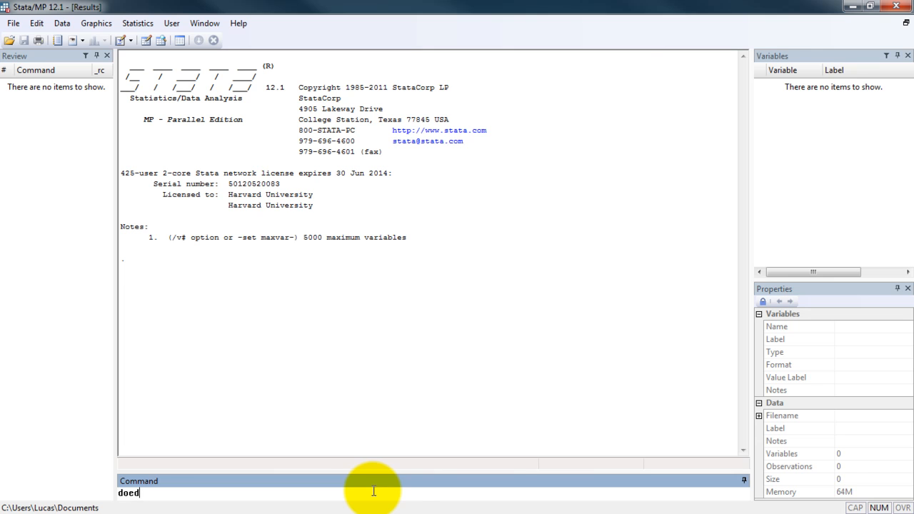
{"action": "key", "text": "ctrl+9"}
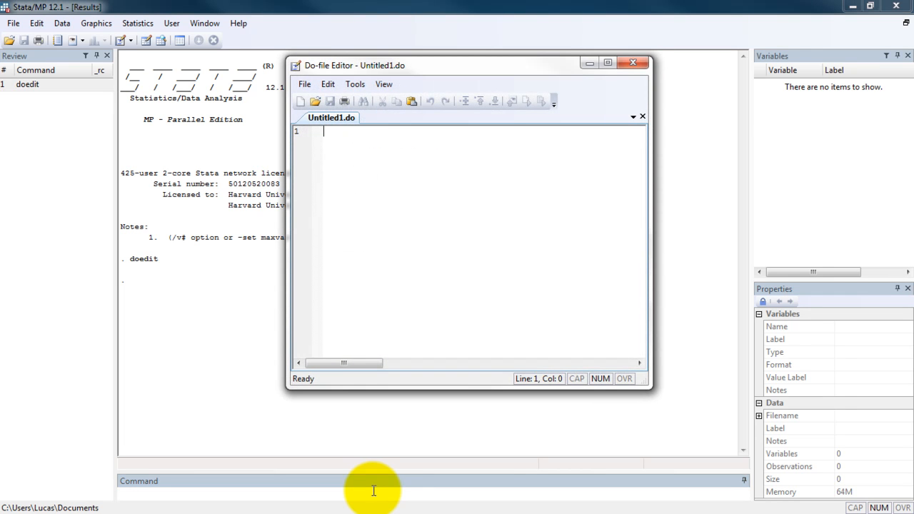
Write describe, inspect, tabulate, codebook, count and count if on separate lines of the do-file
{"action": "type", "text": "cribe"}
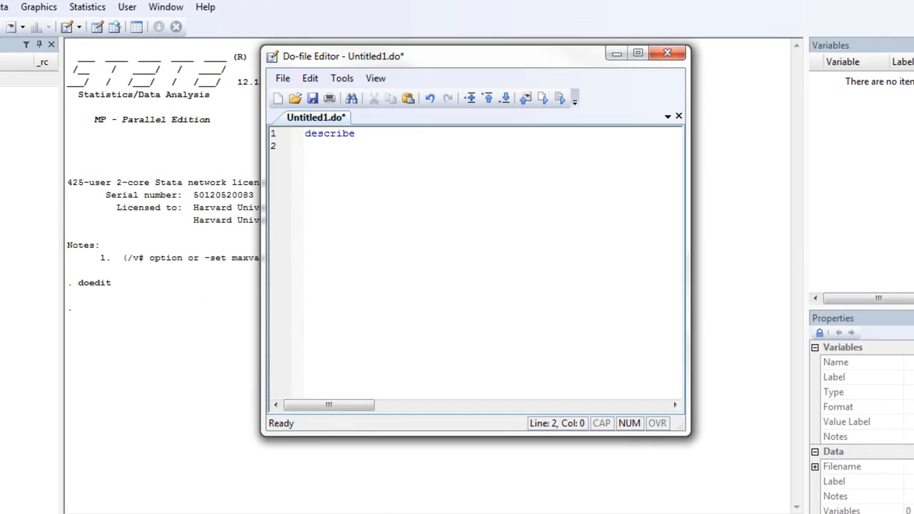
{"action": "type", "text": "inspect"}
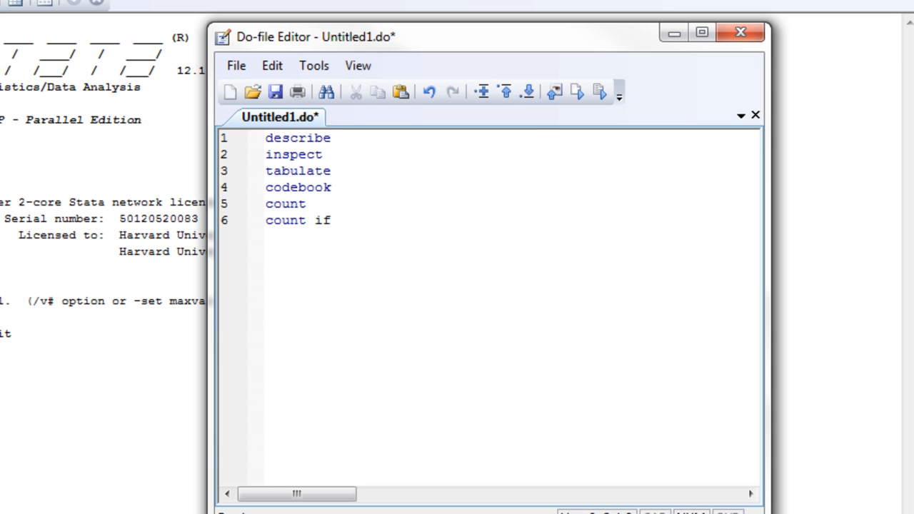
Insert the line "sysuse auto" above the describe command, followed by a blank line
{"action": "left_click", "coordinate": [465, 133]}
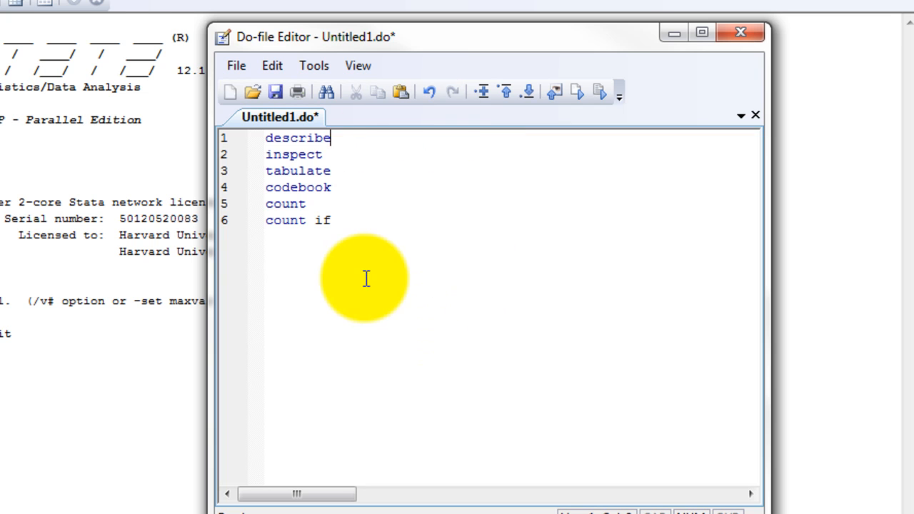
{"action": "key", "text": "Home"}
{"action": "key", "text": "Return"}
{"action": "key", "text": "Return"}
{"action": "key", "text": "Return"}
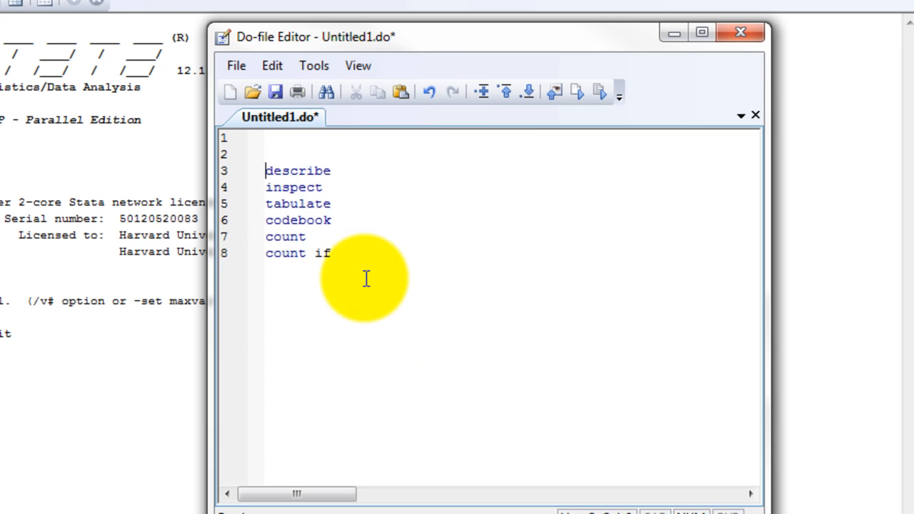
{"action": "key", "text": "Up"}
{"action": "key", "text": "BackSpace"}
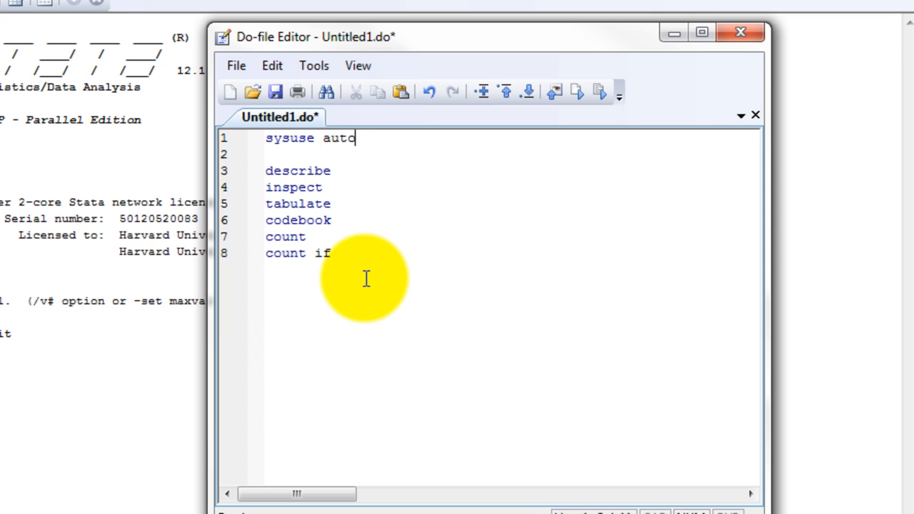
Execute only the sysuse auto line to load the example automobile dataset
{"action": "left_click", "coordinate": [374, 137]}
{"action": "left_click_drag", "start_coordinate": [382, 135], "coordinate": [257, 136]}
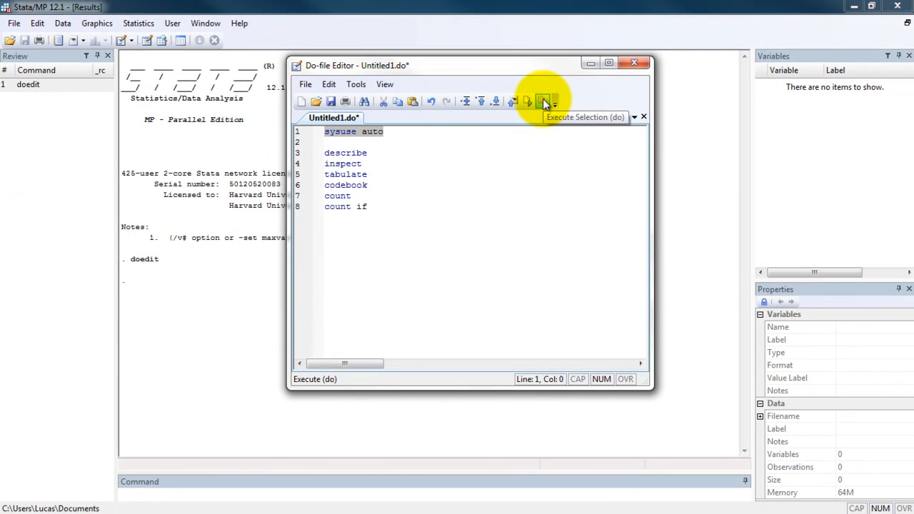
{"action": "left_click", "coordinate": [541, 102]}
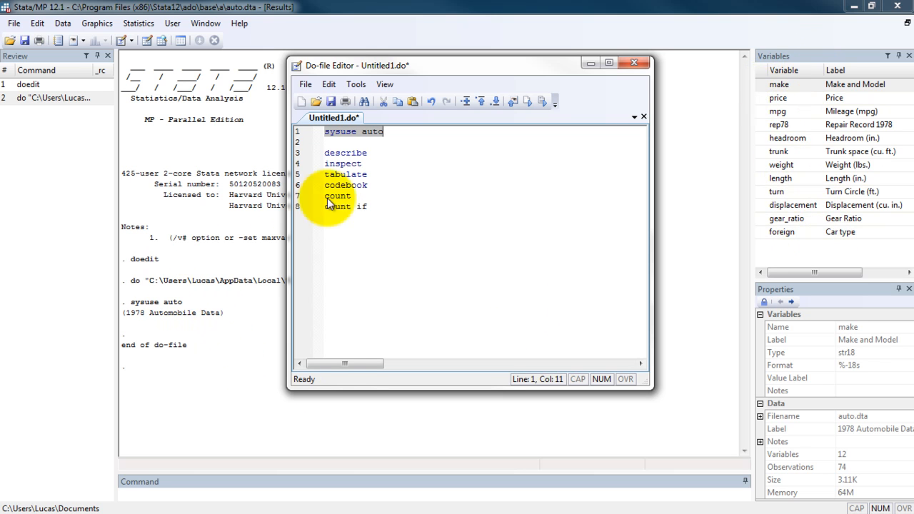
Execute only the describe line and review the dataset's size, variable and label information in the results
{"action": "left_click", "coordinate": [384, 152]}
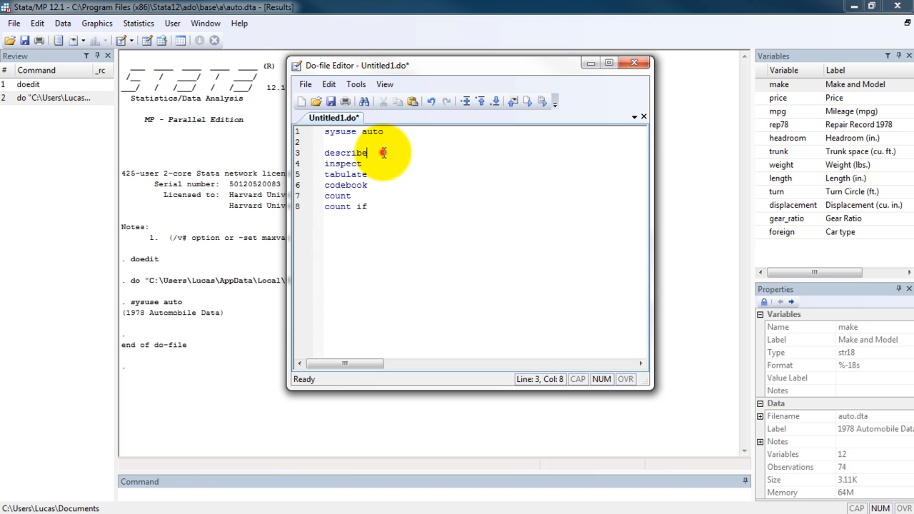
{"action": "left_click_drag", "start_coordinate": [386, 152], "coordinate": [320, 149]}
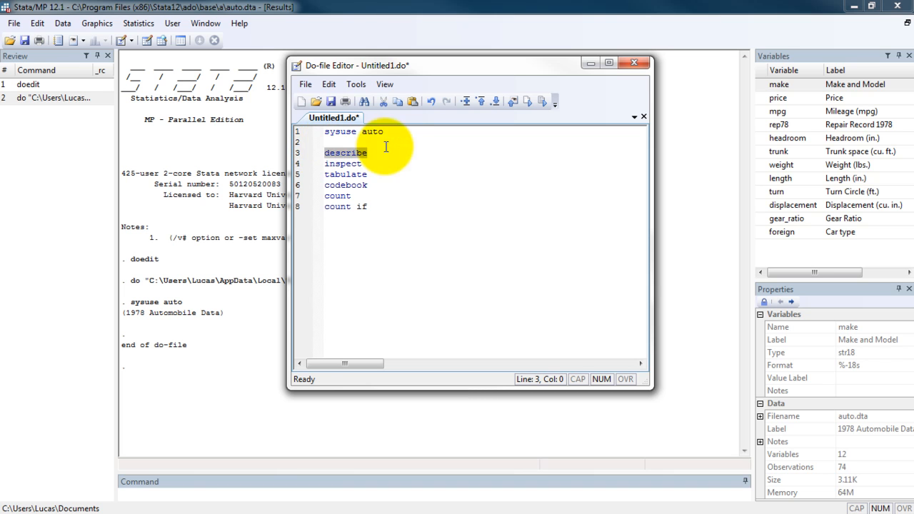
{"action": "left_click", "coordinate": [542, 101]}
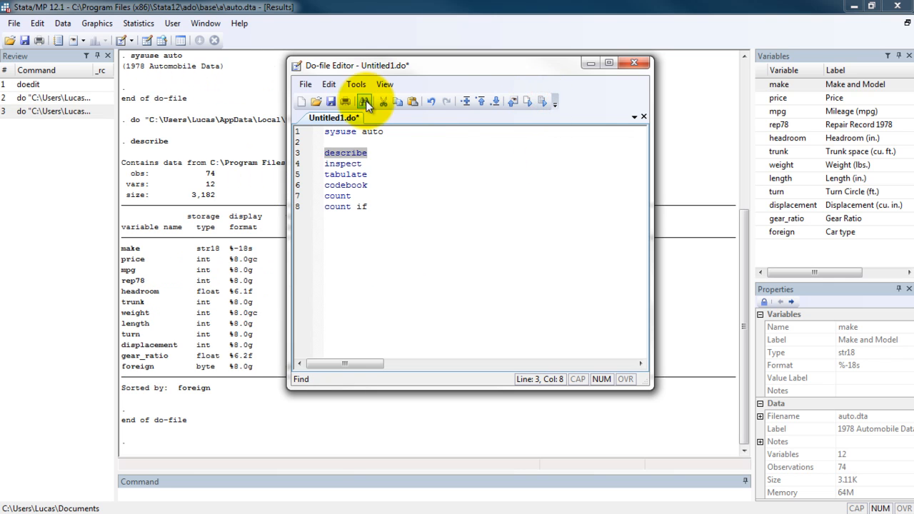
{"action": "left_click", "coordinate": [590, 63]}
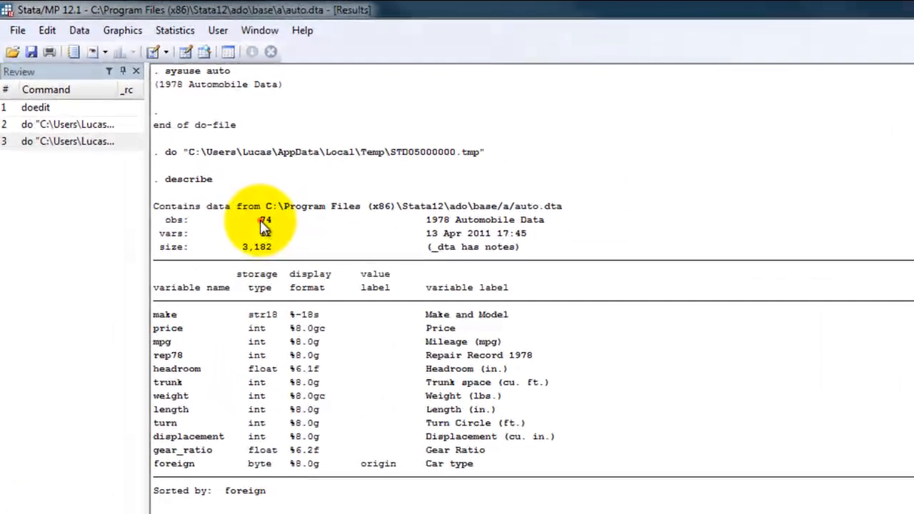
{"action": "left_click_drag", "start_coordinate": [257, 233], "coordinate": [277, 251]}
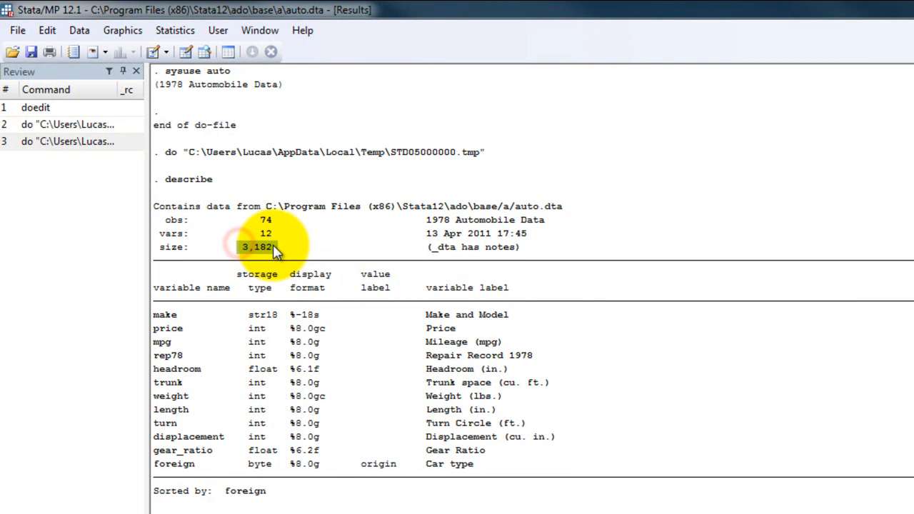
{"action": "left_click_drag", "start_coordinate": [427, 220], "coordinate": [572, 227]}
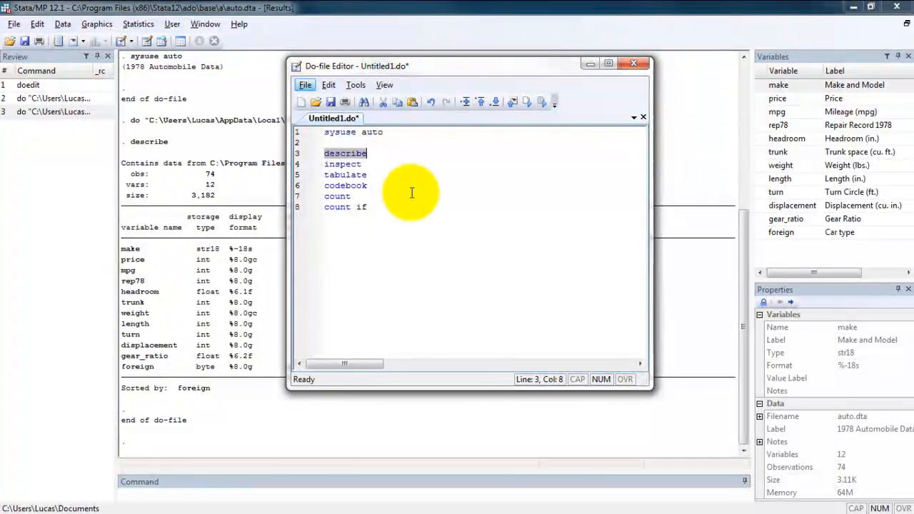
Extend the describe command to "describe price", execute that line and move the do-file window off its output
{"action": "left_click_drag", "start_coordinate": [363, 165], "coordinate": [323, 166]}
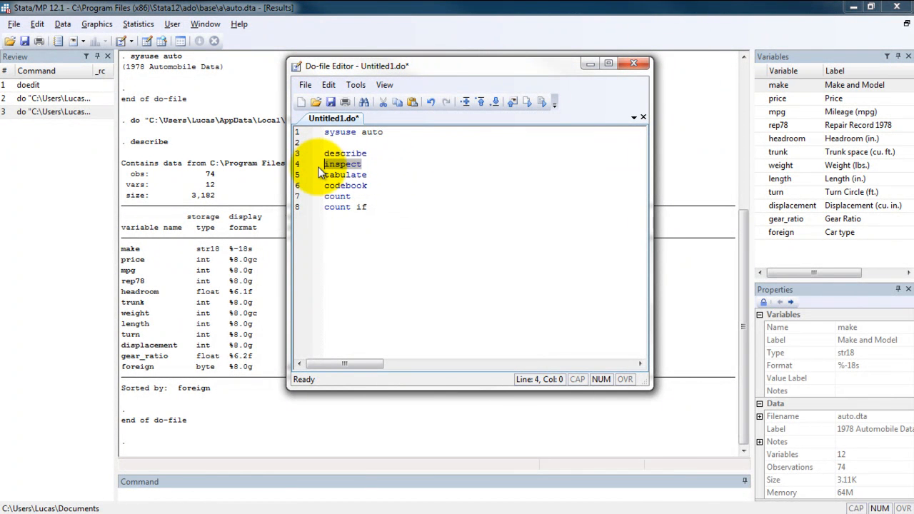
{"action": "left_click", "coordinate": [403, 150]}
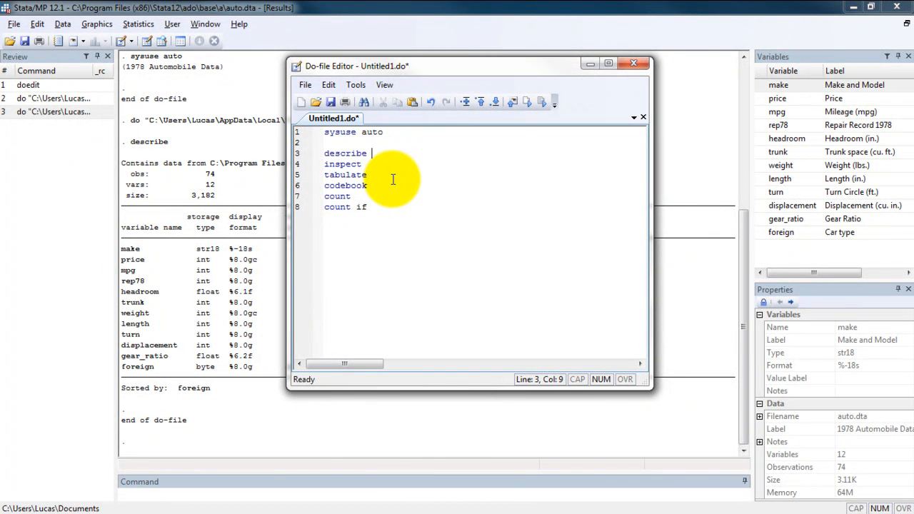
{"action": "type", "text": "price"}
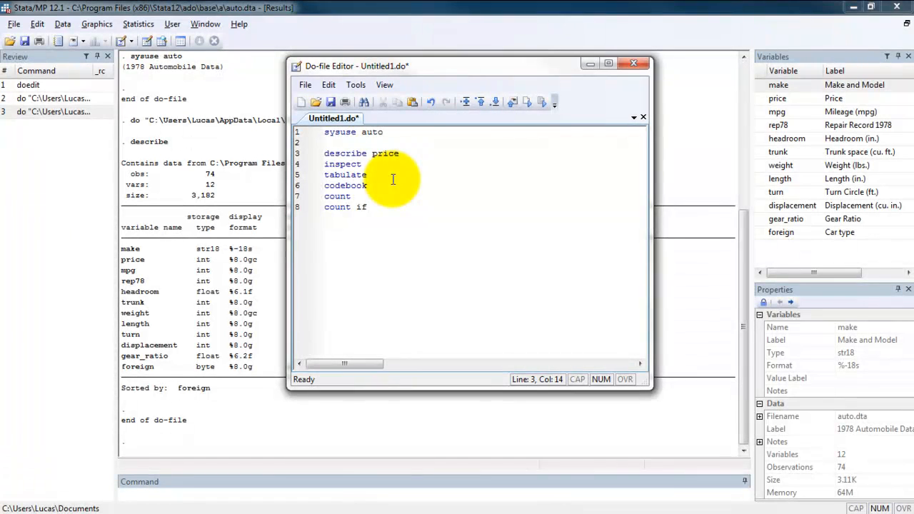
{"action": "key", "text": "shift+Home"}
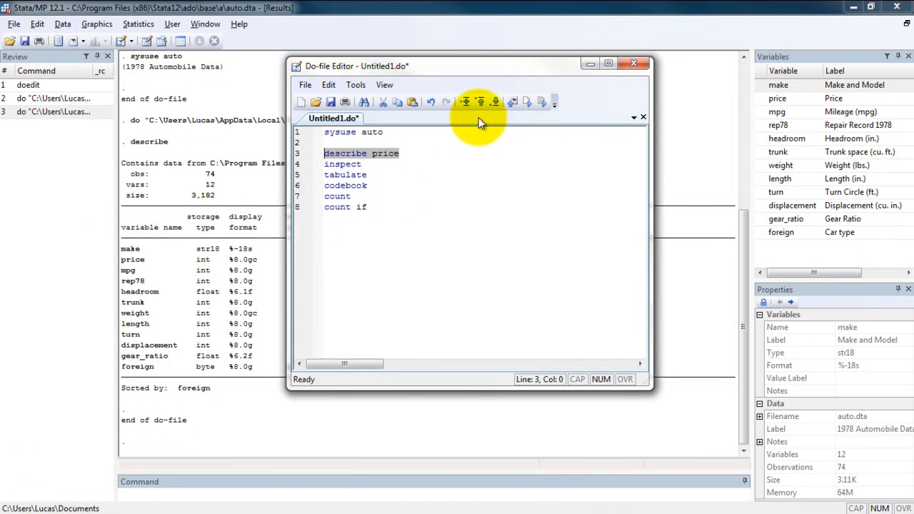
{"action": "left_click", "coordinate": [546, 99]}
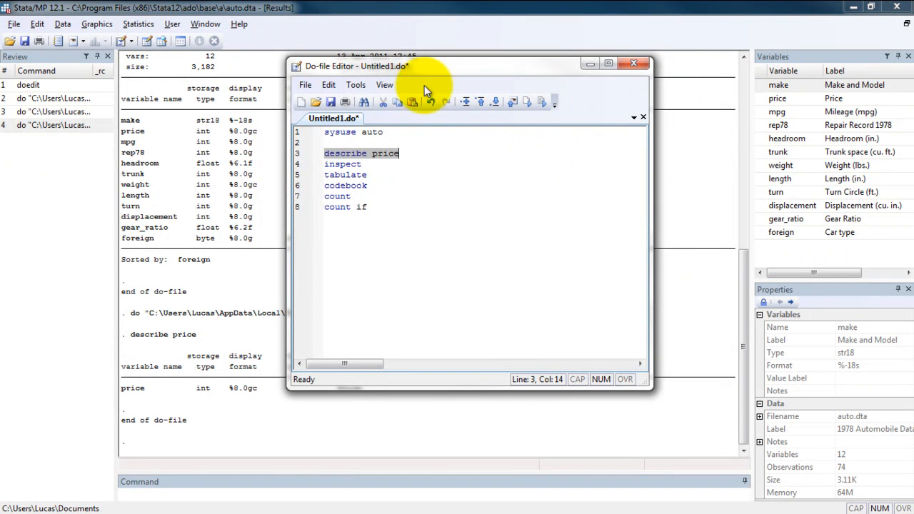
{"action": "left_click_drag", "start_coordinate": [438, 67], "coordinate": [366, 16]}
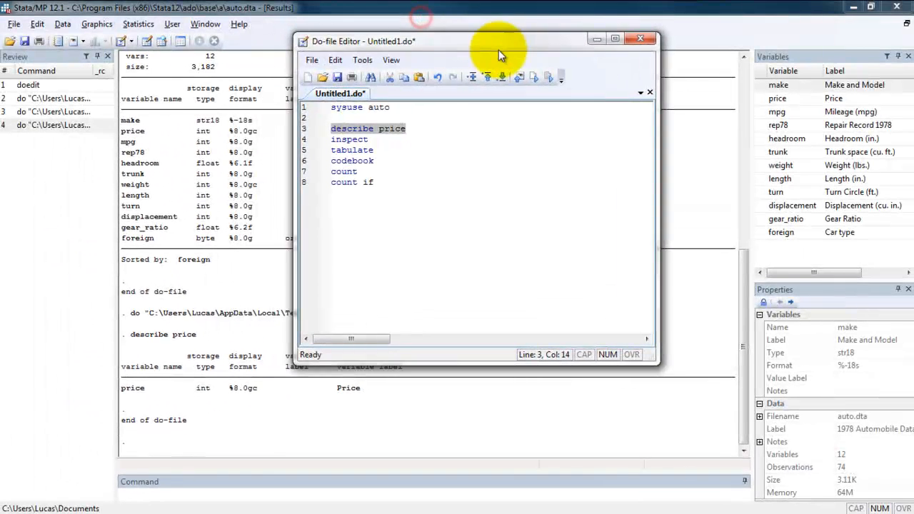
Execute only the inspect line and page through the output for all variables to its end
{"action": "left_click_drag", "start_coordinate": [386, 140], "coordinate": [317, 139]}
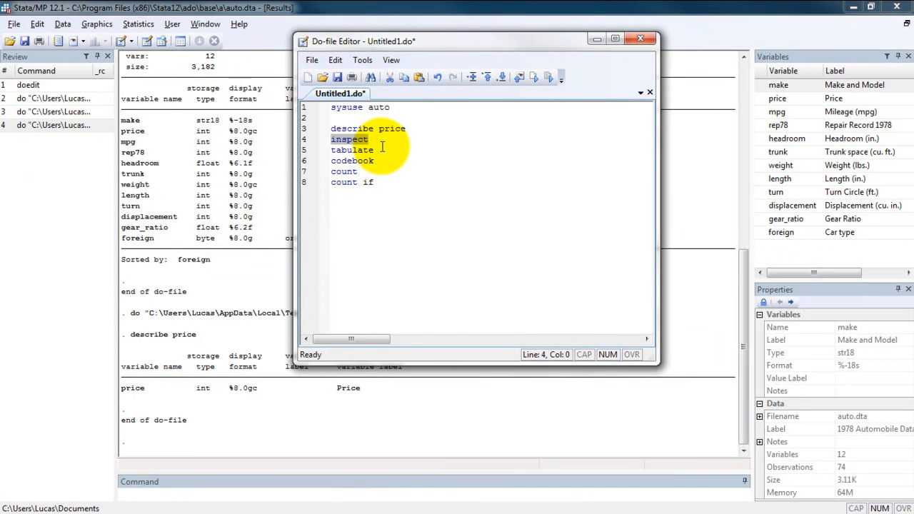
{"action": "key", "text": "ctrl+d"}
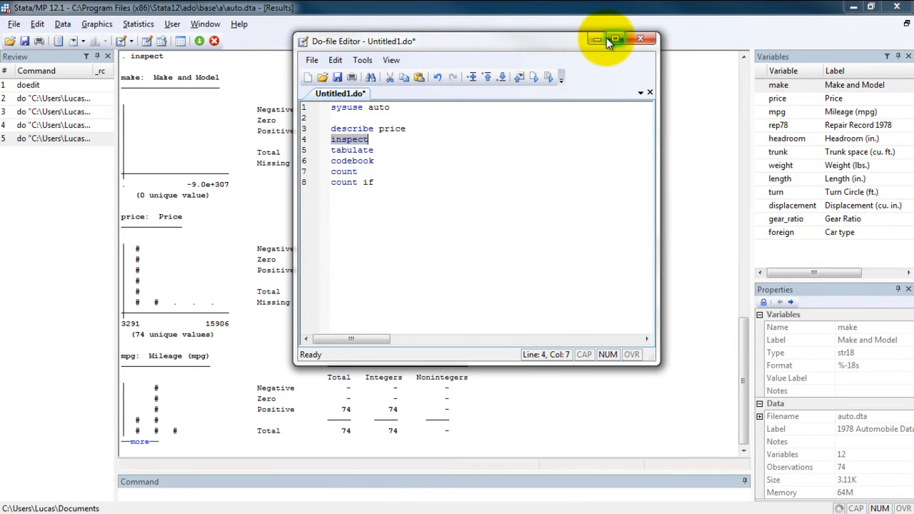
{"action": "left_click", "coordinate": [603, 40]}
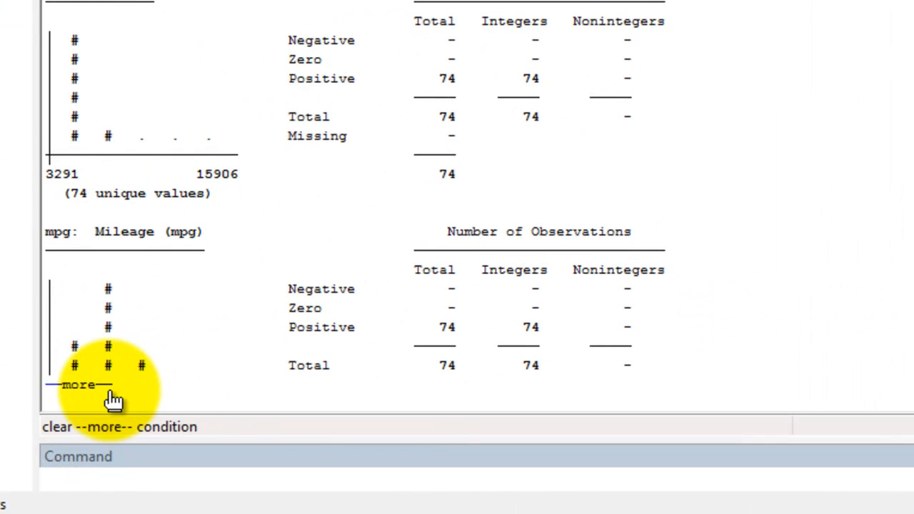
{"action": "left_click", "coordinate": [85, 388]}
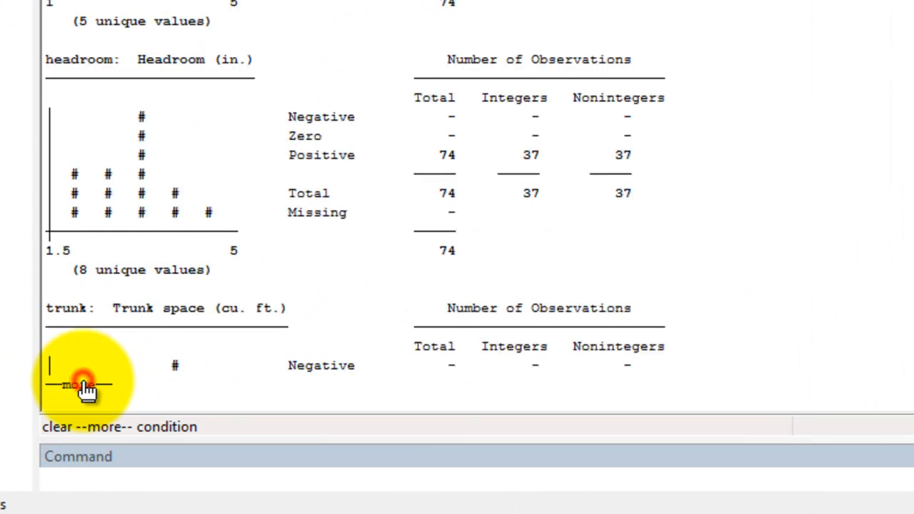
{"action": "left_click", "coordinate": [86, 388]}
{"action": "left_click", "coordinate": [86, 388]}
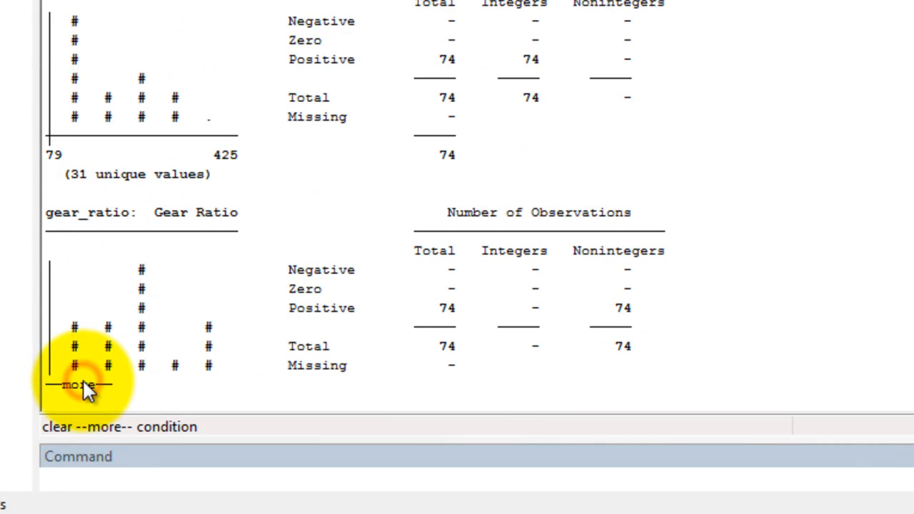
{"action": "left_click", "coordinate": [83, 384]}
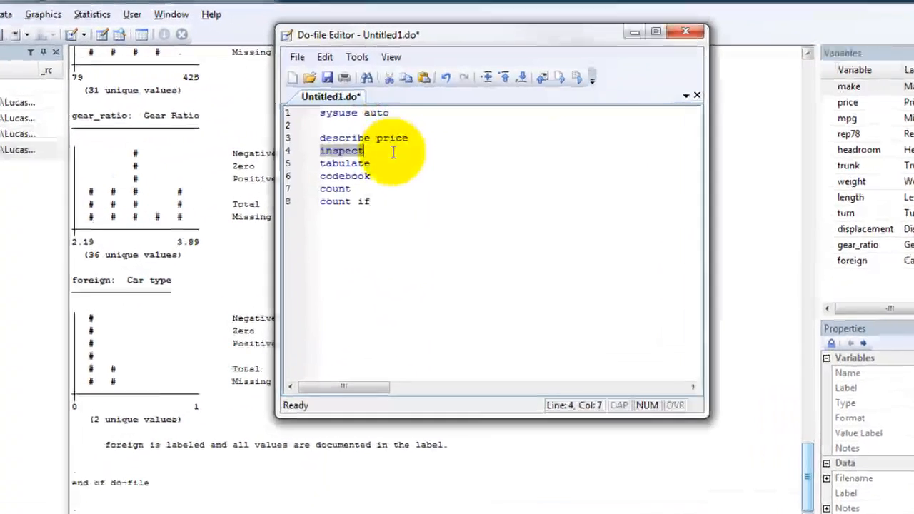
Extend the inspect command to "inspect price" and execute only that line
{"action": "left_click", "coordinate": [394, 152]}
{"action": "type", "text": "price"}
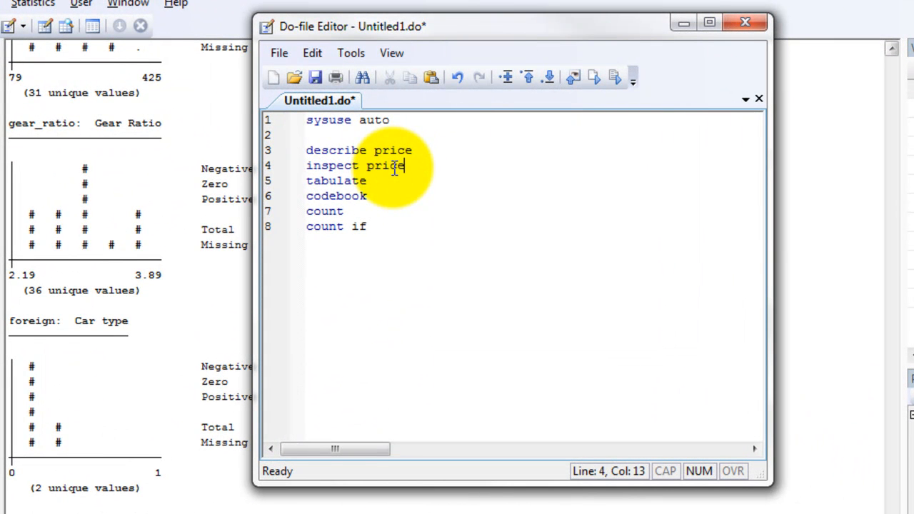
{"action": "key", "text": "shift+Home"}
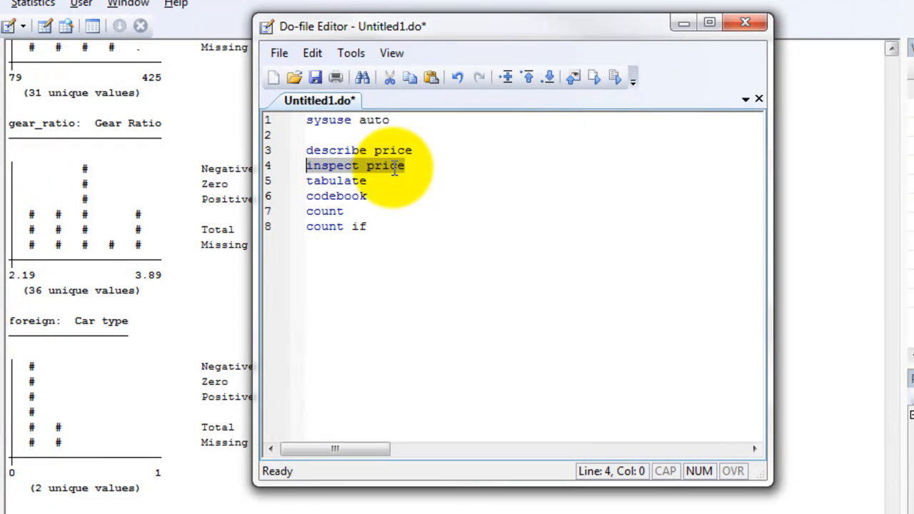
{"action": "left_click", "coordinate": [613, 78]}
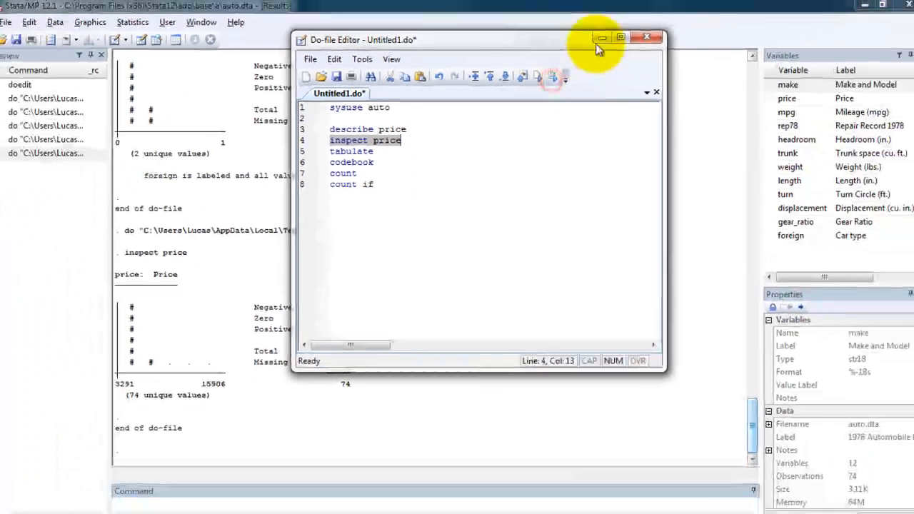
Examine the histogram, minimum, maximum and unique values in the inspect output for price
{"action": "left_click", "coordinate": [600, 39]}
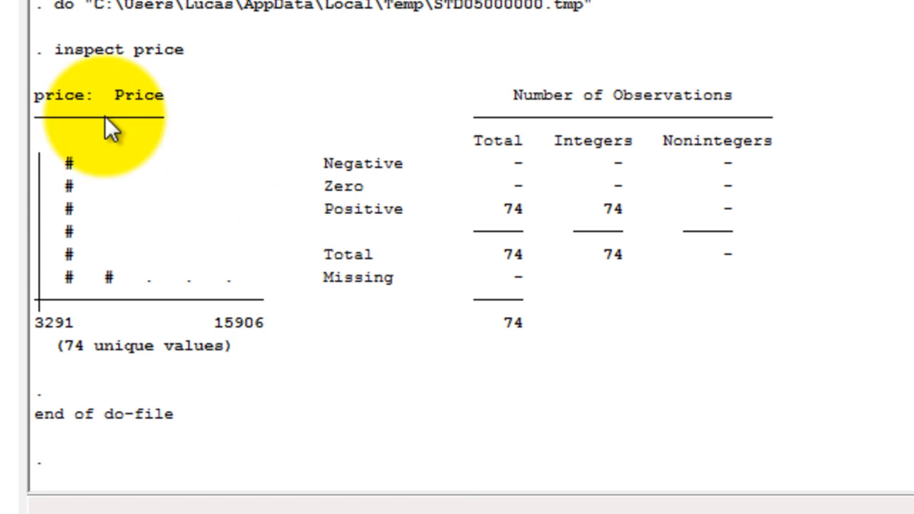
{"action": "left_click", "coordinate": [42, 186]}
{"action": "left_click_drag", "start_coordinate": [40, 150], "coordinate": [39, 327]}
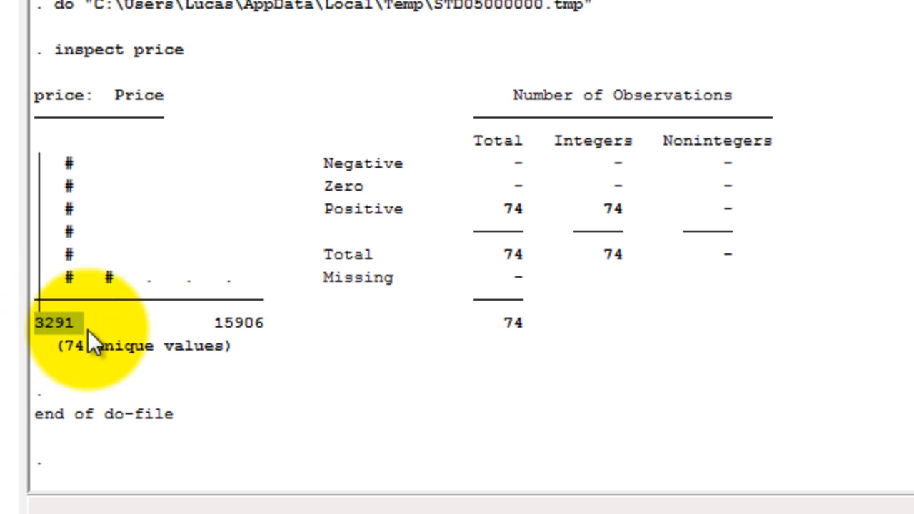
{"action": "left_click_drag", "start_coordinate": [205, 322], "coordinate": [273, 322]}
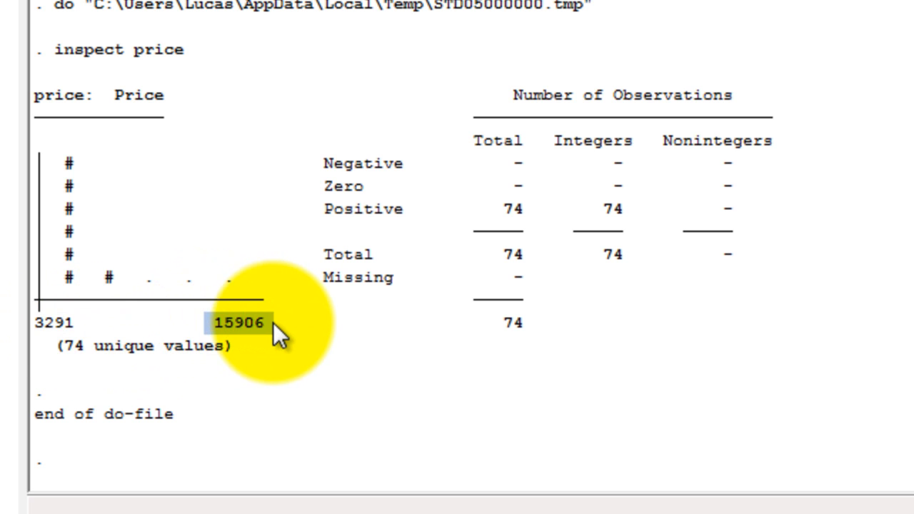
{"action": "left_click_drag", "start_coordinate": [63, 346], "coordinate": [220, 351]}
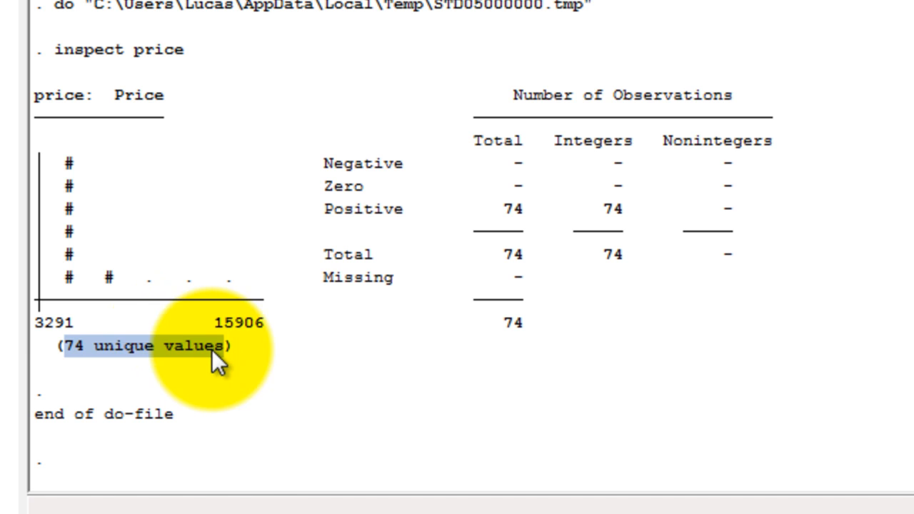
{"action": "left_click", "coordinate": [80, 280]}
{"action": "left_click_drag", "start_coordinate": [65, 268], "coordinate": [53, 158]}
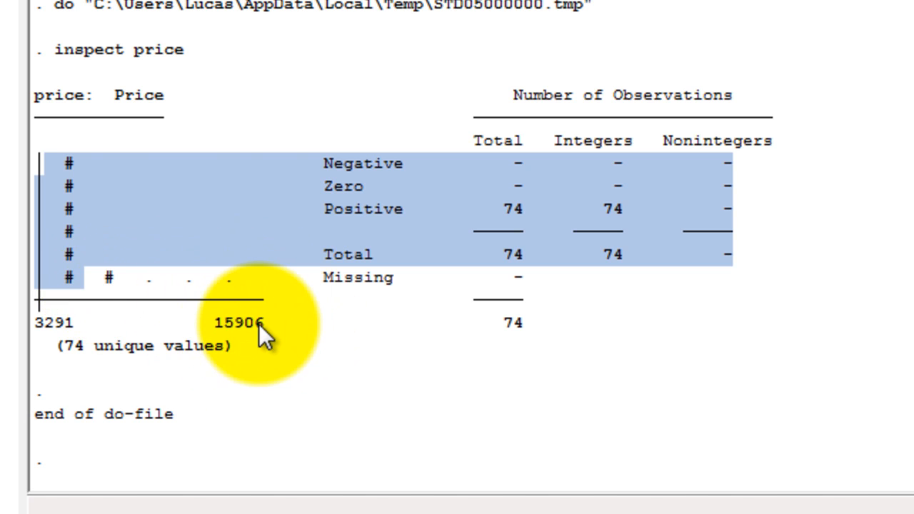
Execute only the tabulate line without a variable and uncover the results to read its message
{"action": "left_click", "coordinate": [295, 347]}
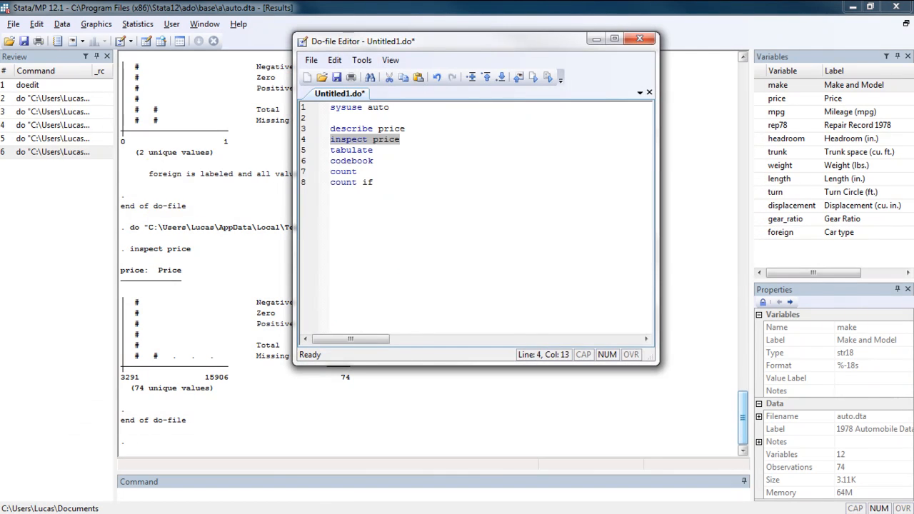
{"action": "left_click", "coordinate": [420, 150]}
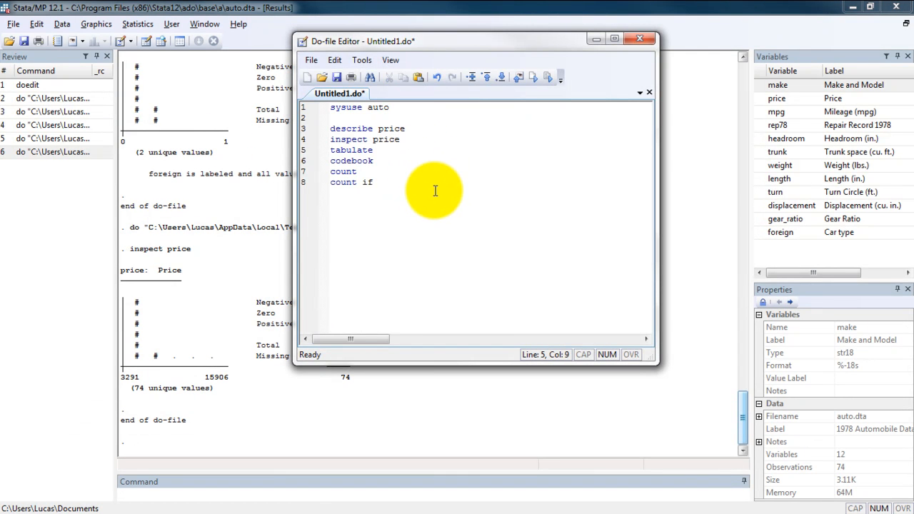
{"action": "key", "text": "shift+Home"}
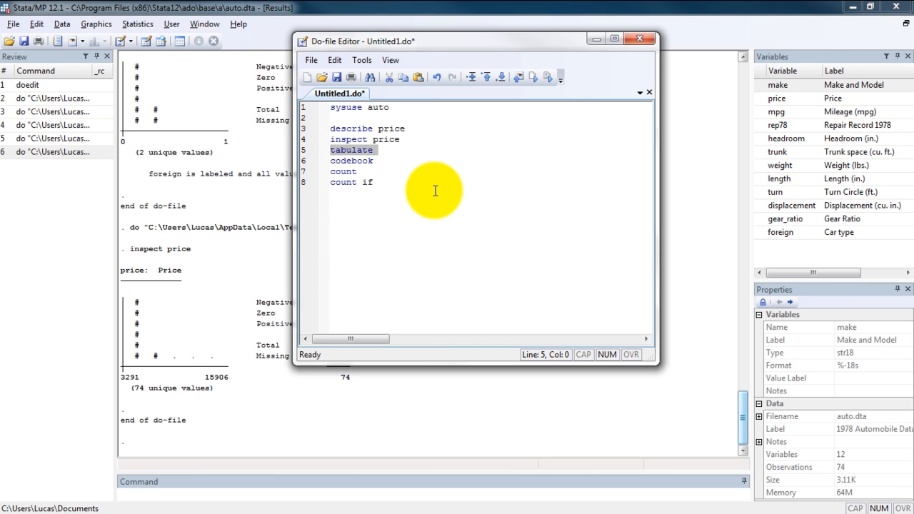
{"action": "key", "text": "ctrl+d"}
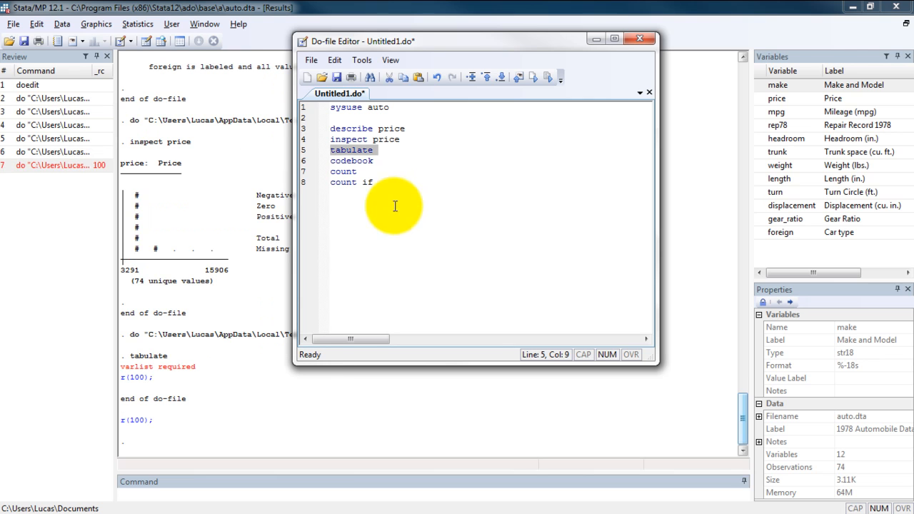
{"action": "left_click", "coordinate": [593, 38]}
{"action": "left_click_drag", "start_coordinate": [121, 367], "coordinate": [202, 368]}
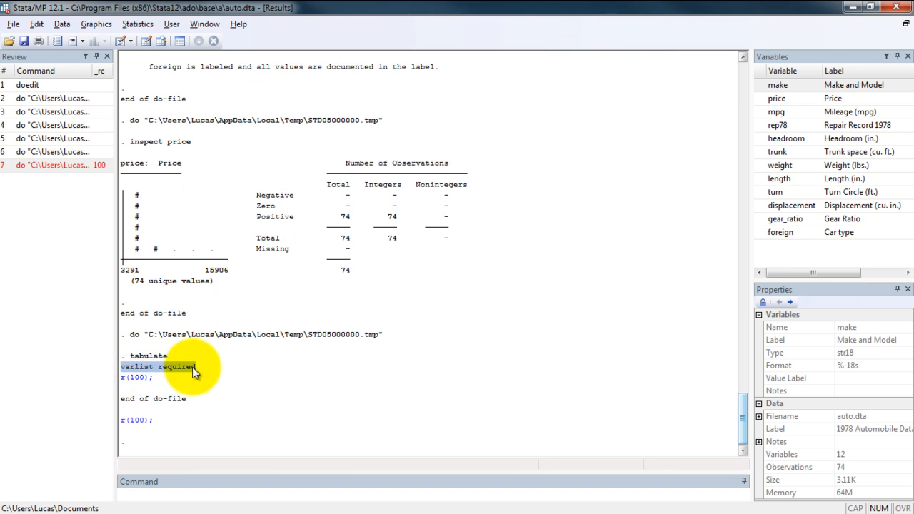
Extend the tabulate command to "tabulate price", execute only that line and move the do-file window off its output
{"action": "key", "text": "alt+Tab"}
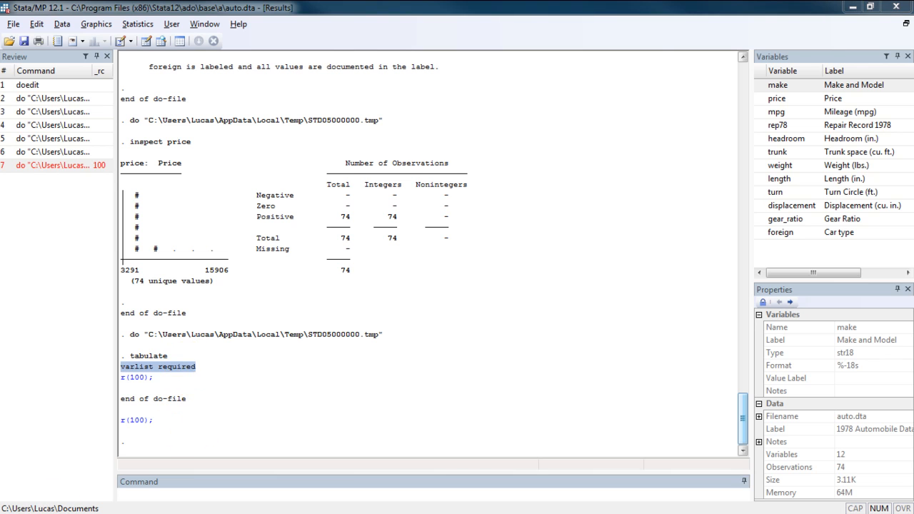
{"action": "left_click", "coordinate": [393, 150]}
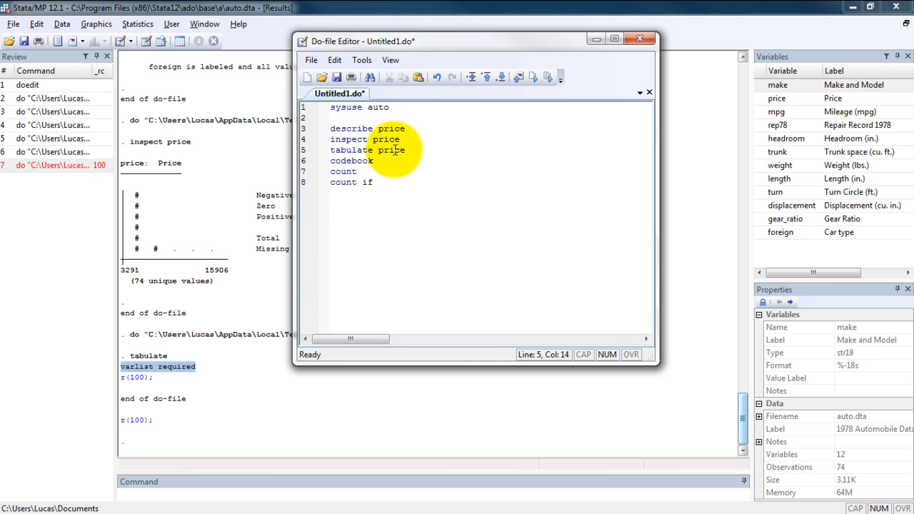
{"action": "key", "text": "shift+Home"}
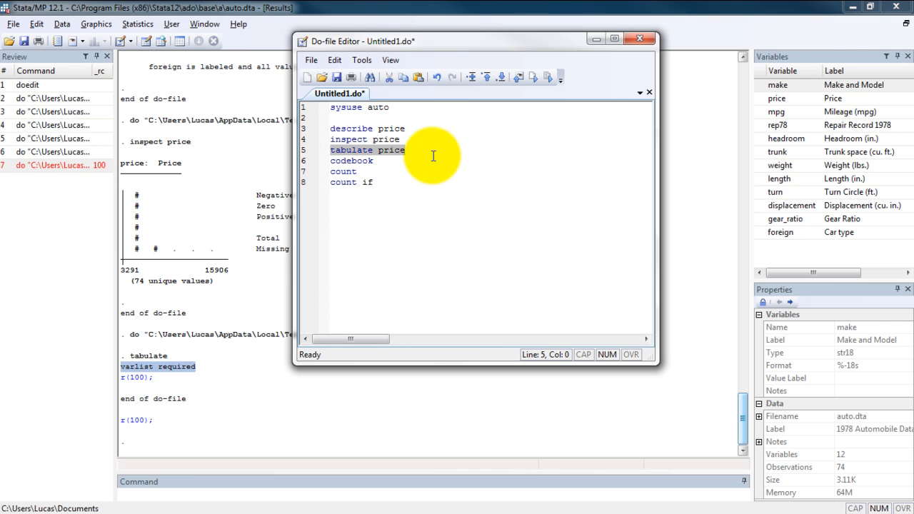
{"action": "key", "text": "ctrl+d"}
{"action": "left_click", "coordinate": [597, 39]}
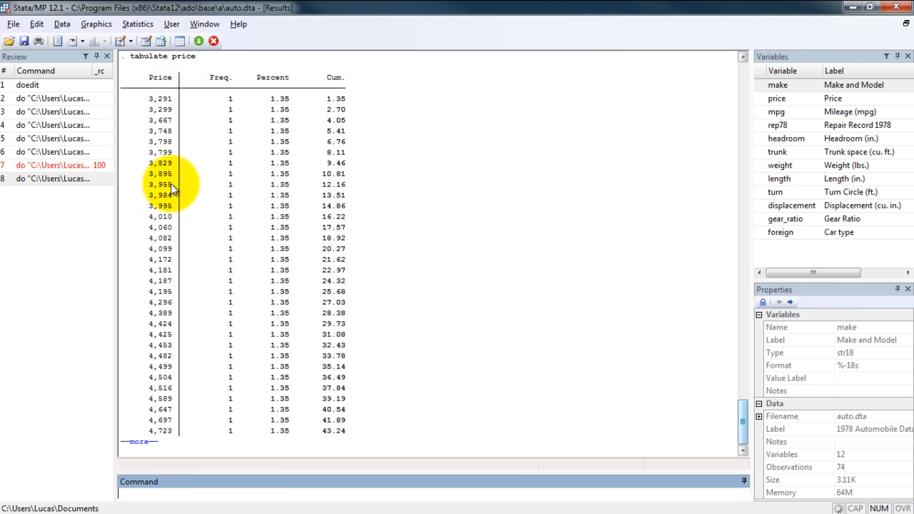
Page through the frequency table for price to its end
{"action": "mouse_move", "coordinate": [746, 408]}
{"action": "left_mouse_down"}
{"action": "mouse_move", "coordinate": [740, 374]}
{"action": "mouse_move", "coordinate": [745, 419]}
{"action": "left_mouse_up"}
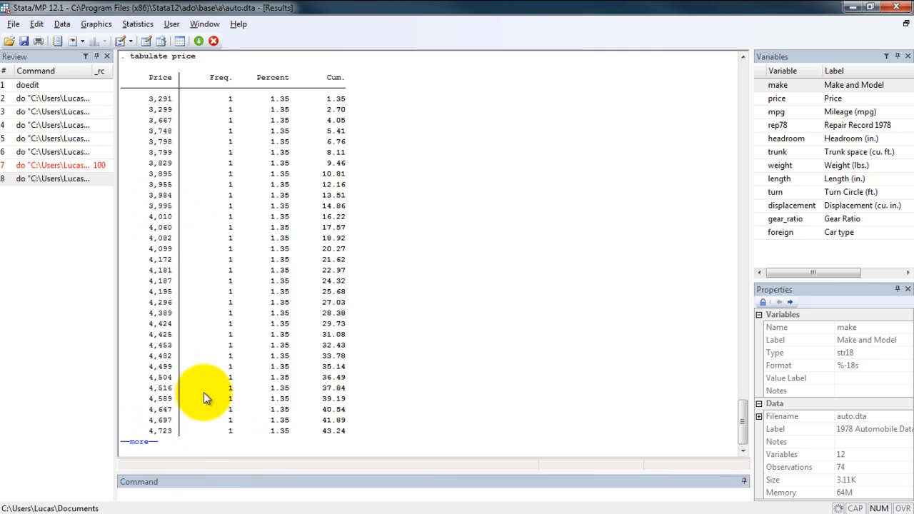
{"action": "left_click", "coordinate": [140, 448]}
{"action": "left_click", "coordinate": [139, 447]}
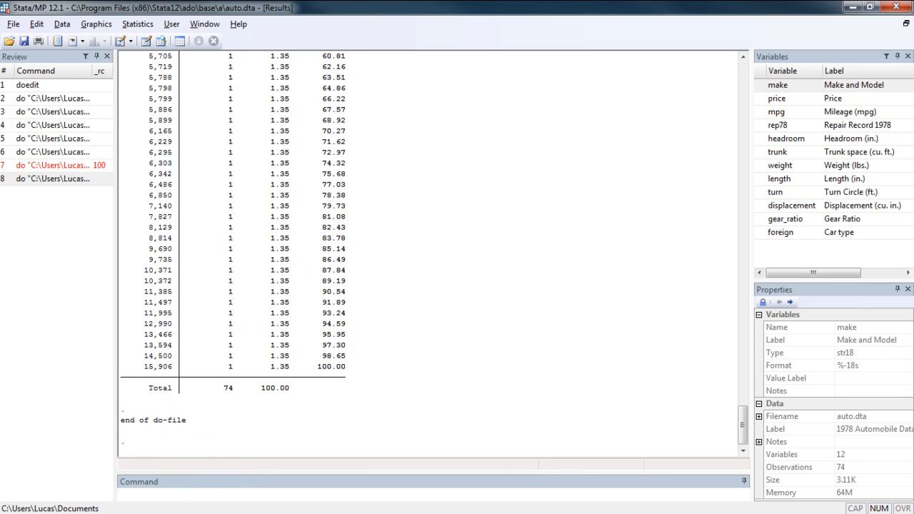
Insert the line "set more off", set apart by blank lines, above tabulate price in the do-file and execute only that line
{"action": "key", "text": "alt+Tab"}
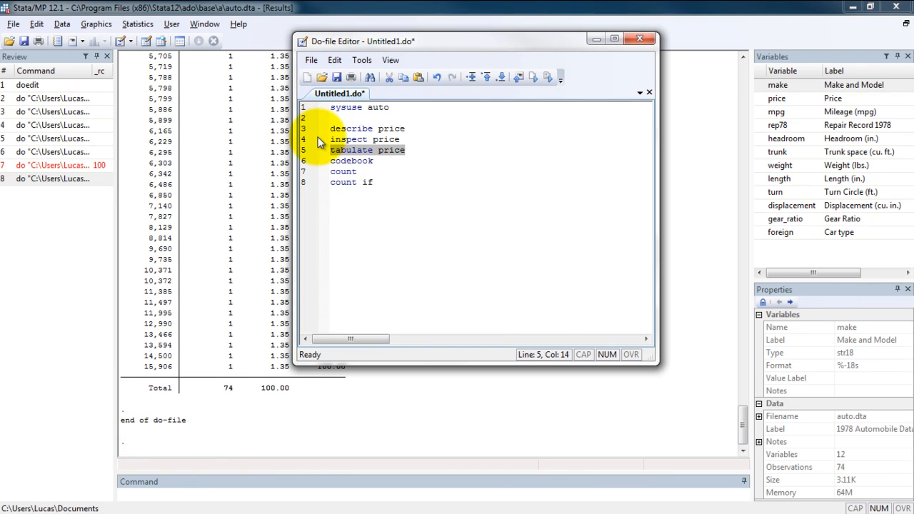
{"action": "left_click", "coordinate": [426, 155]}
{"action": "key", "text": "Return"}
{"action": "key", "text": "Return"}
{"action": "key", "text": "Up"}
{"action": "key", "text": "Return"}
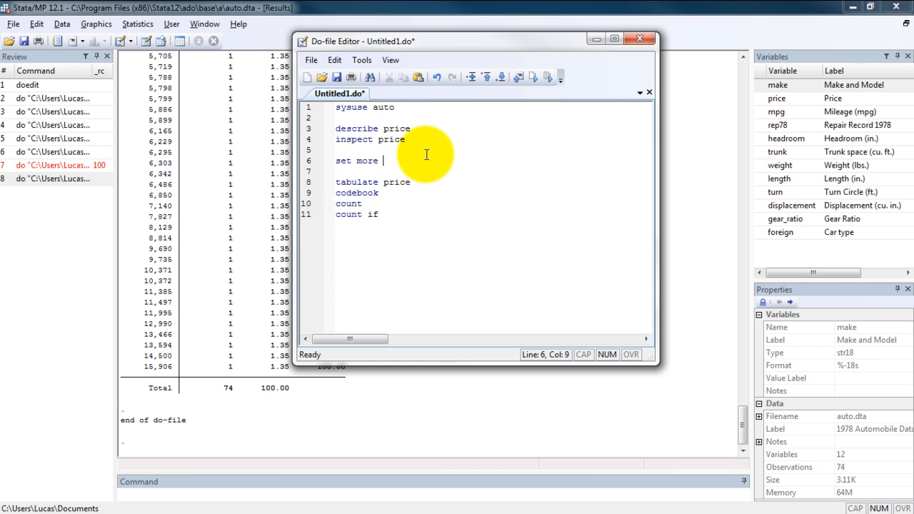
{"action": "key", "text": "shift+Home"}
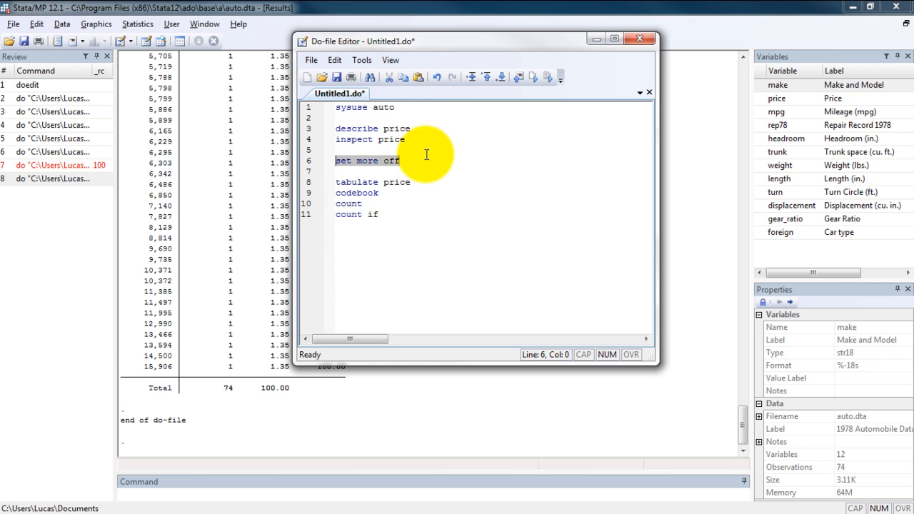
{"action": "left_click", "coordinate": [551, 74]}
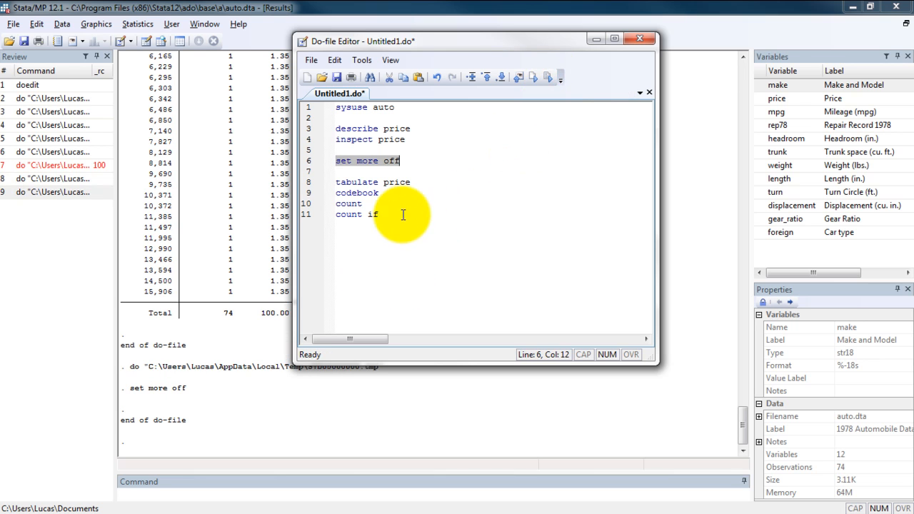
Execute only the tabulate price line again and page through its output to the end
{"action": "left_click_drag", "start_coordinate": [426, 181], "coordinate": [339, 183]}
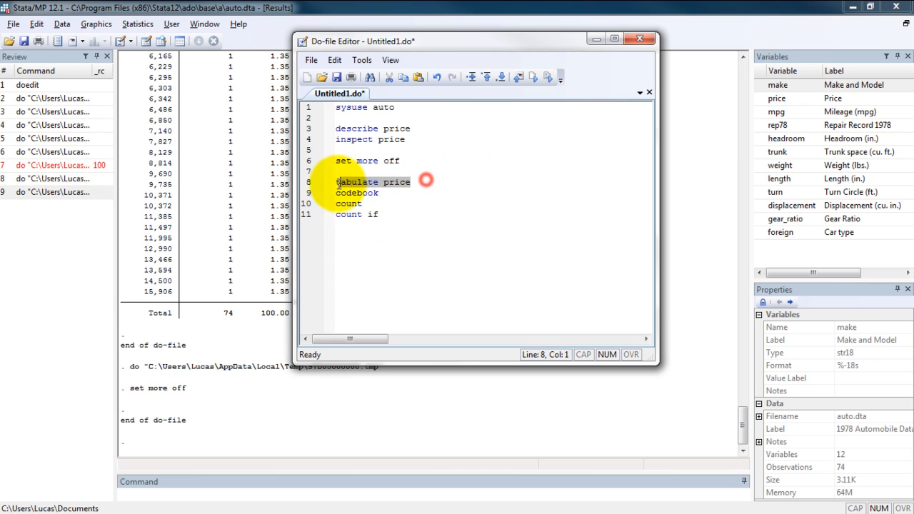
{"action": "left_click", "coordinate": [553, 75]}
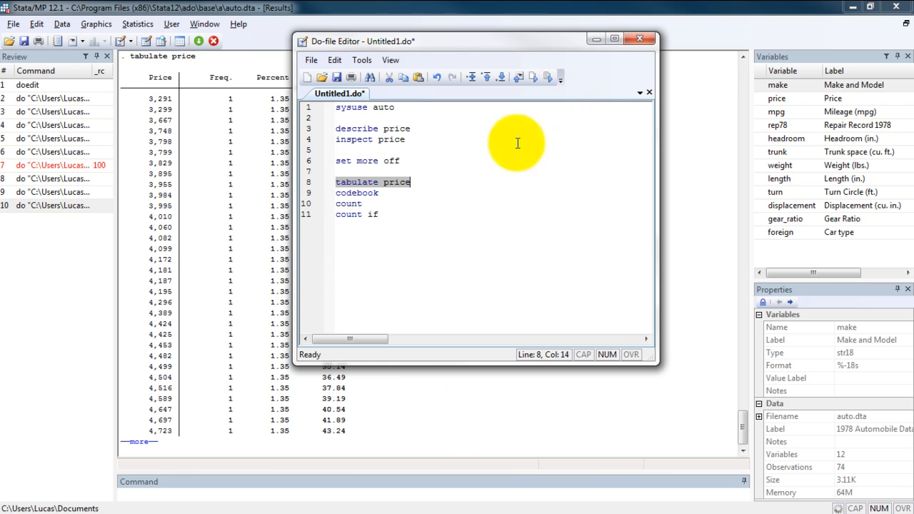
{"action": "left_click", "coordinate": [599, 39]}
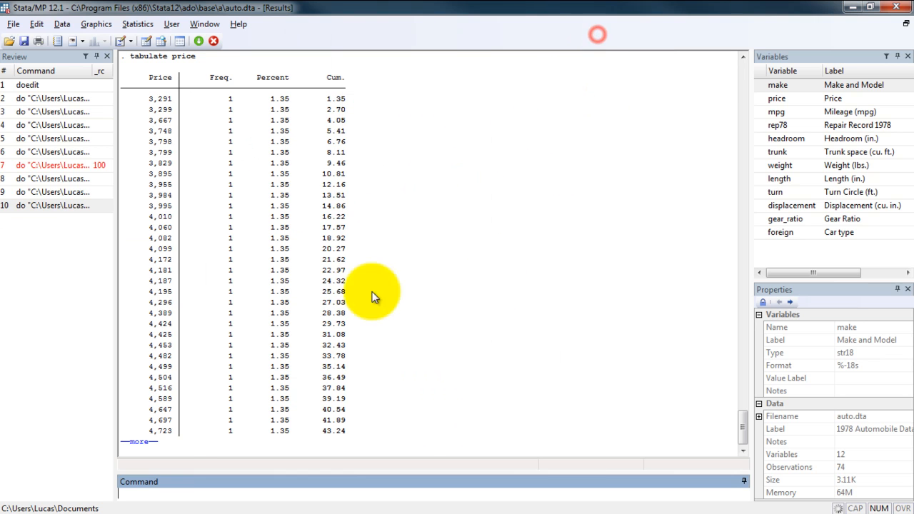
{"action": "left_click", "coordinate": [139, 441]}
{"action": "left_click", "coordinate": [145, 443]}
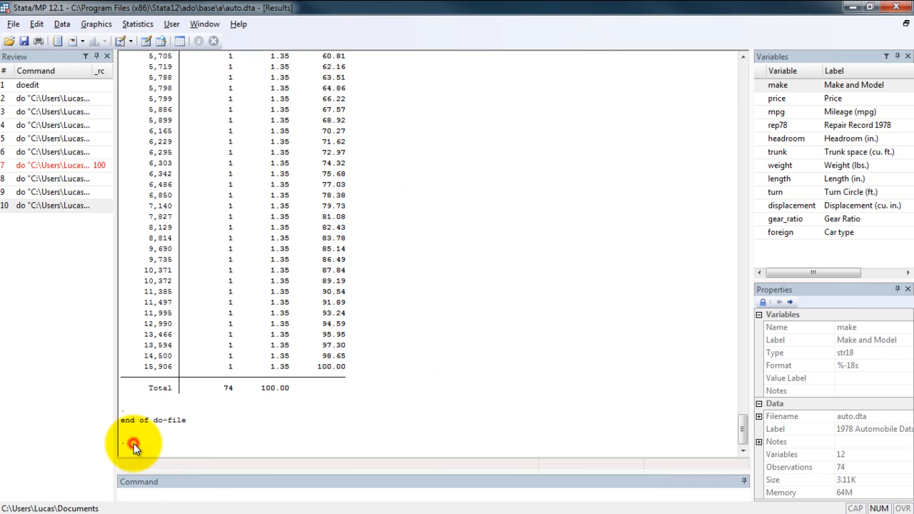
Run "set more off" directly as a single command outside the do-file and return to the do-file
{"action": "left_click", "coordinate": [189, 495]}
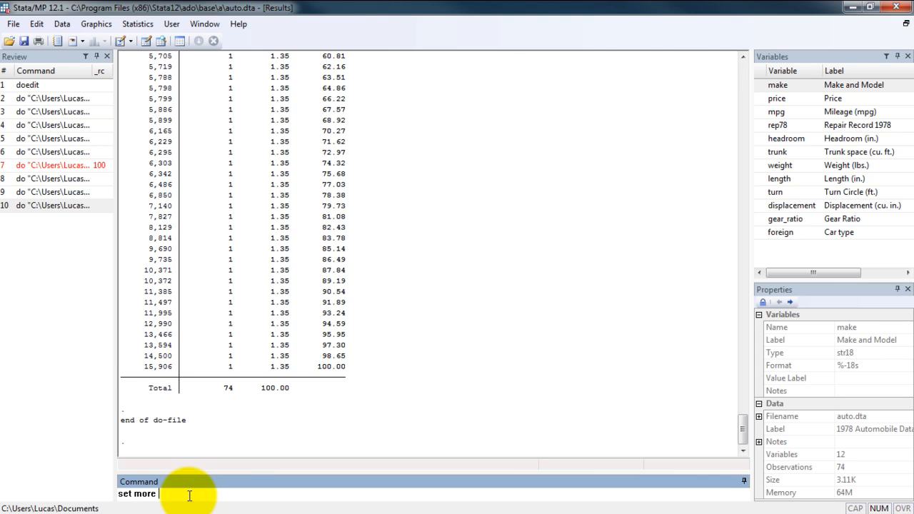
{"action": "key", "text": "Return"}
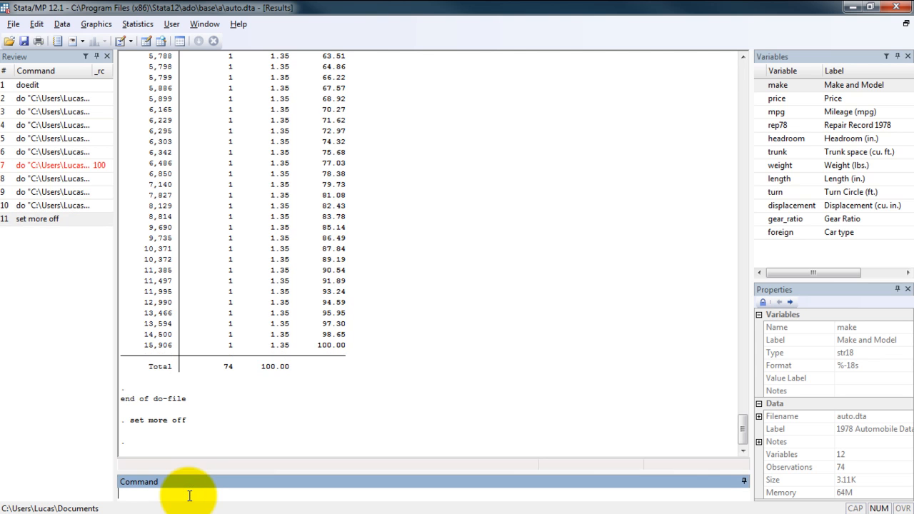
{"action": "key", "text": "alt+Tab"}
{"action": "key", "text": "alt+Tab"}
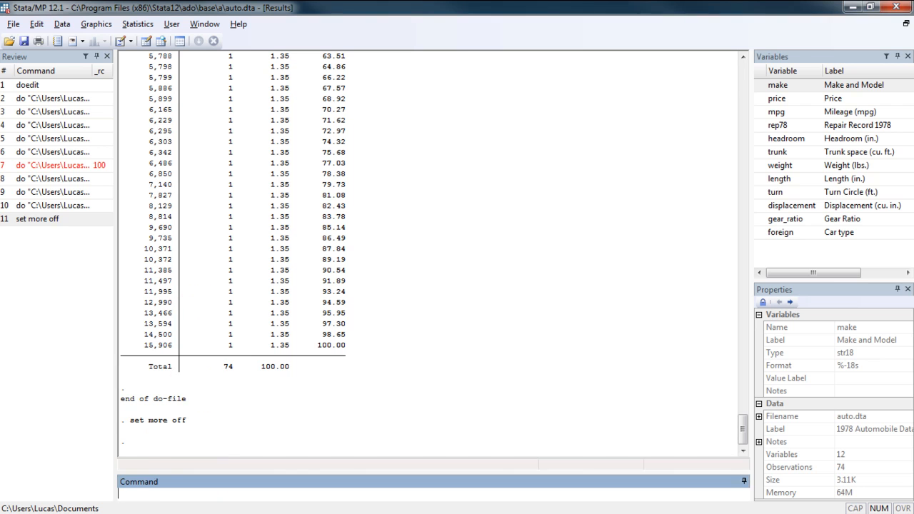
{"action": "key", "text": "alt+Tab"}
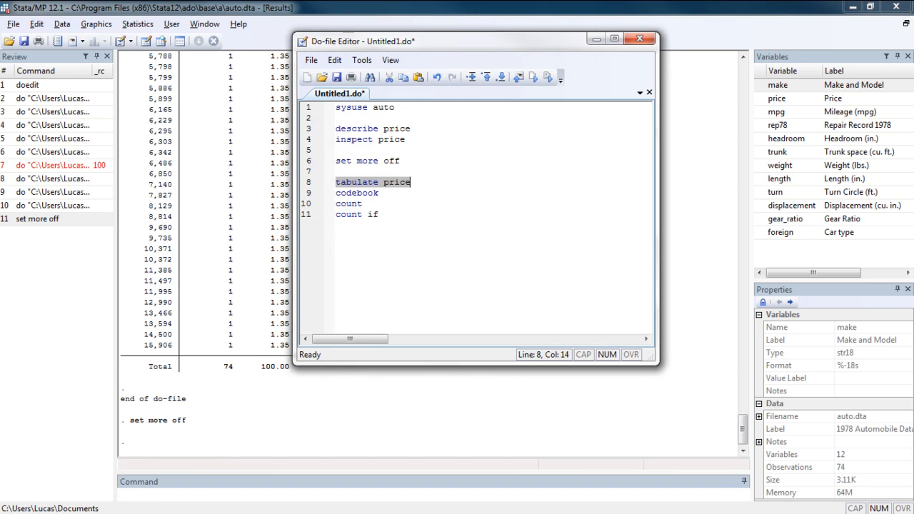
Re-execute the tabulate price line from the do-file and uncover the full frequency table
{"action": "left_click", "coordinate": [455, 180]}
{"action": "key", "text": "shift+Home"}
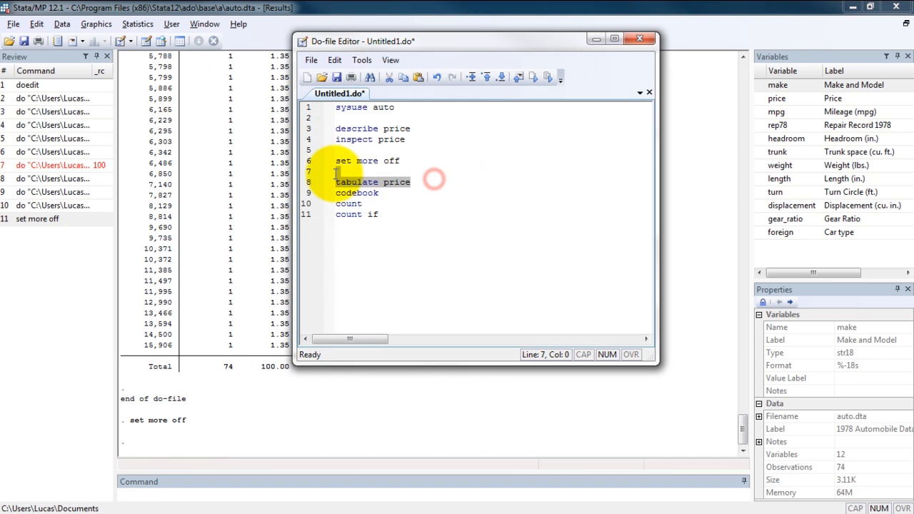
{"action": "left_click", "coordinate": [552, 78]}
{"action": "left_click", "coordinate": [597, 40]}
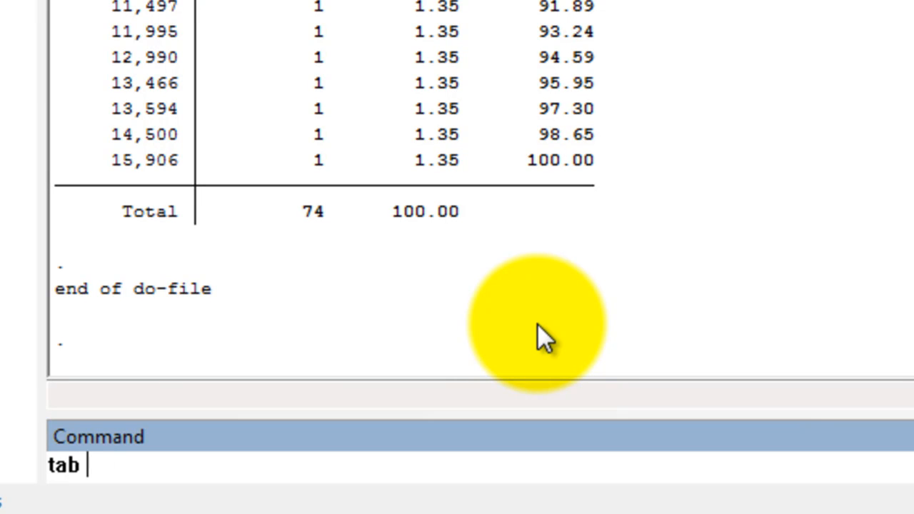
Tabulate the mileage variable by running "tab mpg" directly as a single command
{"action": "type", "text": "mpg"}
{"action": "key", "text": "Return"}
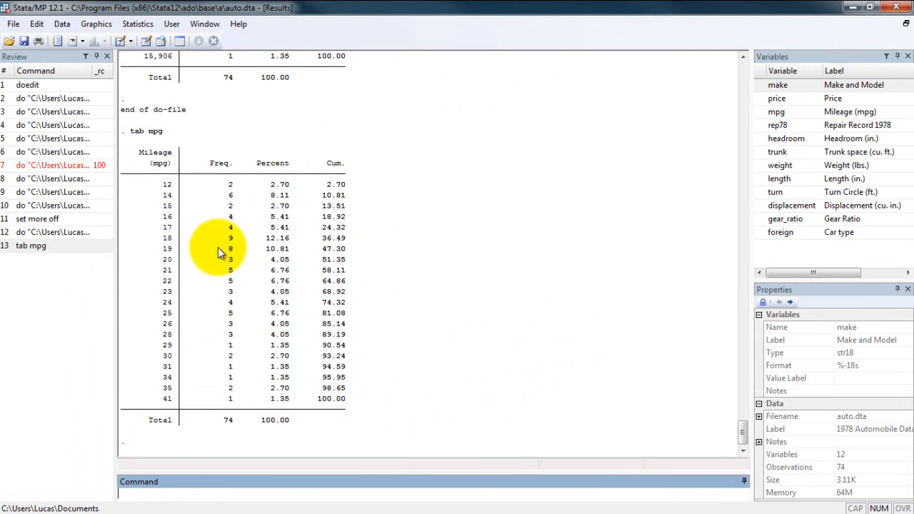
{"action": "left_click", "coordinate": [277, 391]}
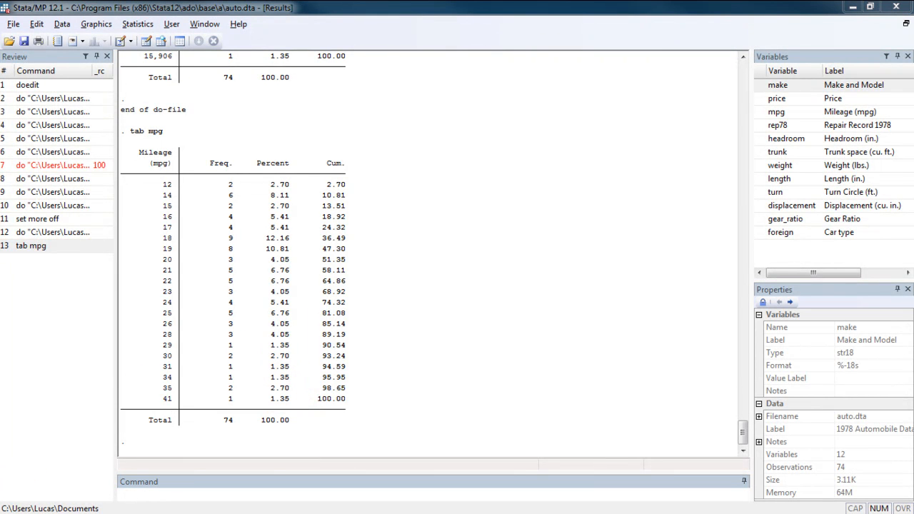
Run "inspect mpg" directly as a single command and mark the unique values line in its output
{"action": "key", "text": "ctrl+9"}
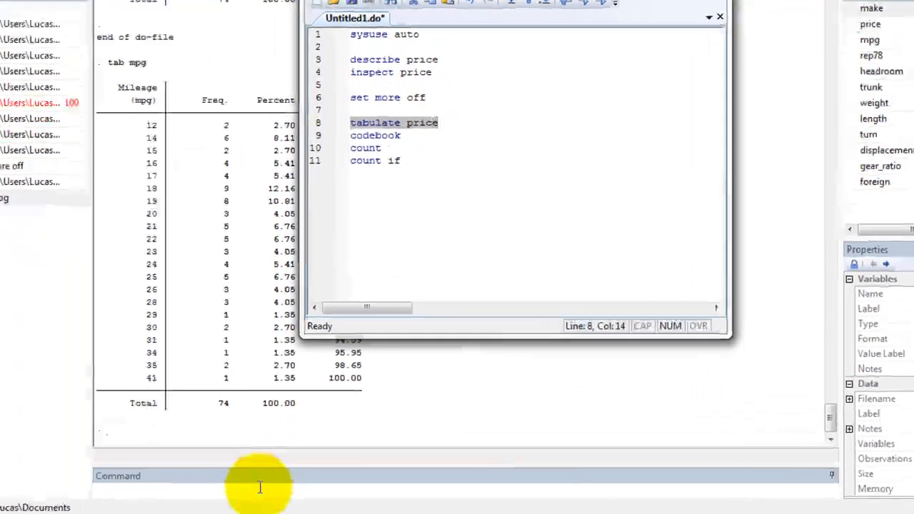
{"action": "left_click", "coordinate": [260, 487]}
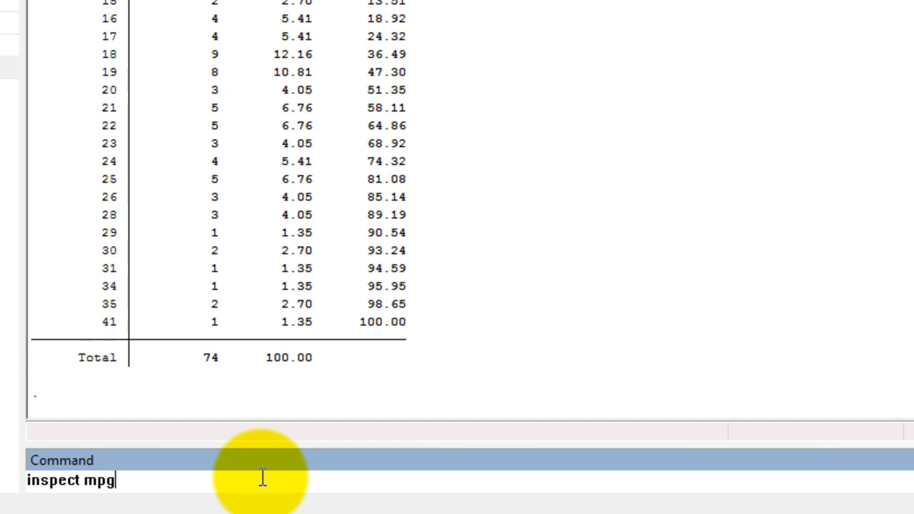
{"action": "key", "text": "Return"}
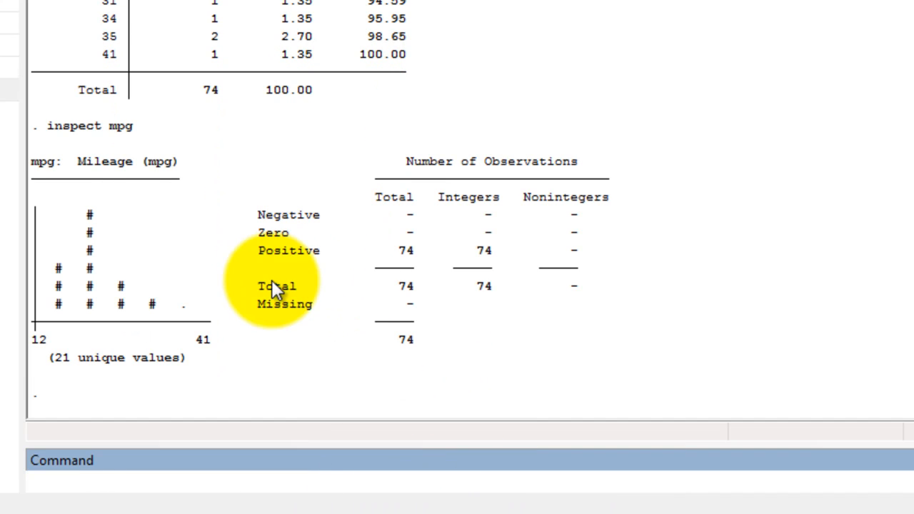
{"action": "left_click_drag", "start_coordinate": [50, 360], "coordinate": [182, 369]}
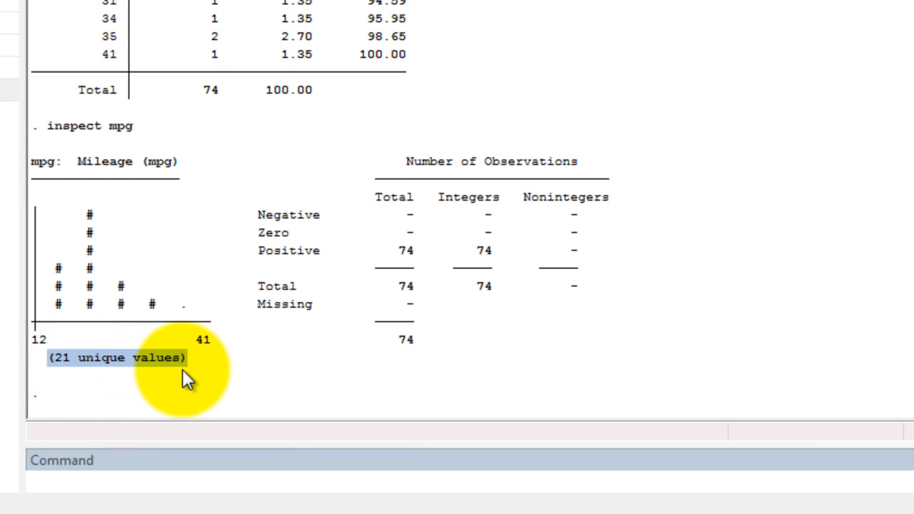
Examine the row for a mileage of 18 in the mpg frequency table, compare it with the inspect output and return to the do-file
{"action": "scroll", "coordinate": [457, 214], "scroll_direction": "up", "scroll_amount": 4}
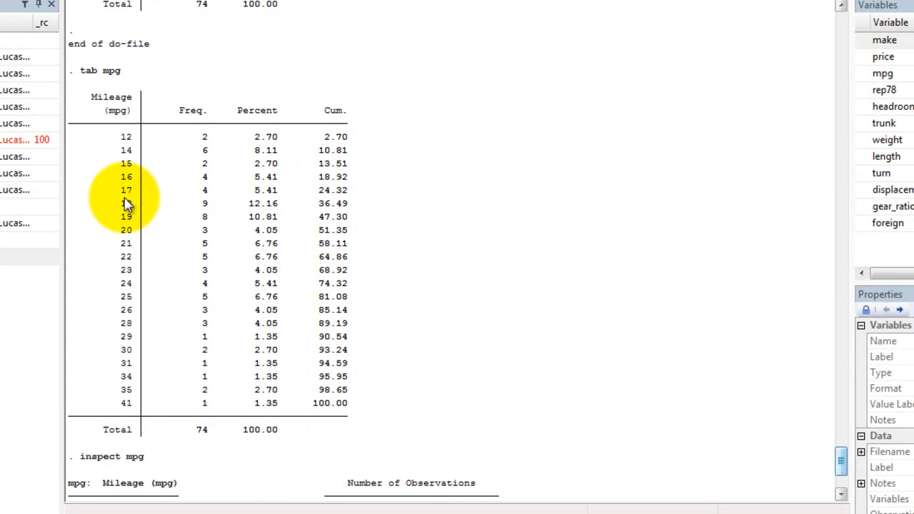
{"action": "left_click_drag", "start_coordinate": [123, 206], "coordinate": [350, 207]}
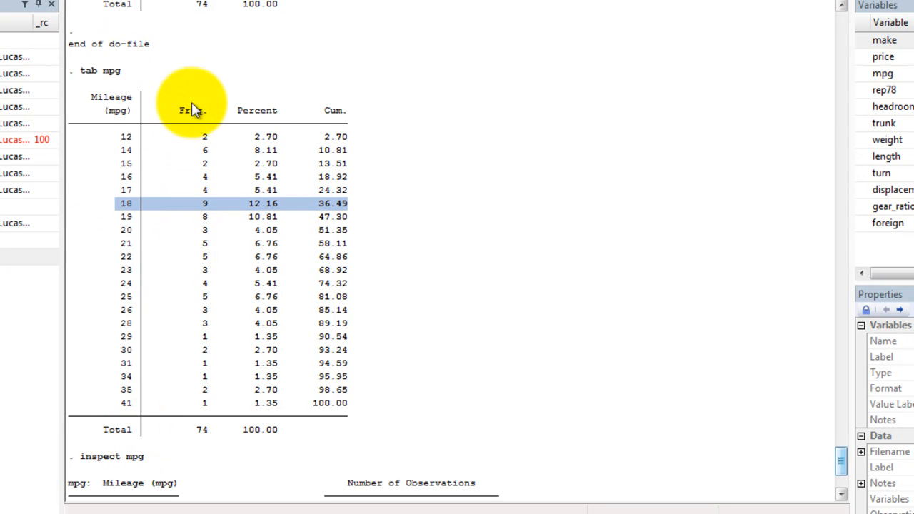
{"action": "scroll", "coordinate": [180, 343], "scroll_direction": "down", "scroll_amount": 4}
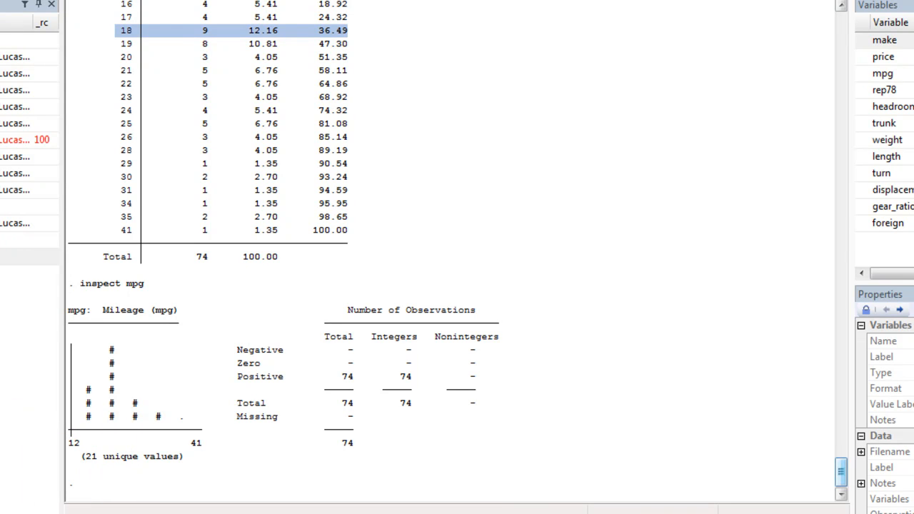
{"action": "key", "text": "alt+Tab"}
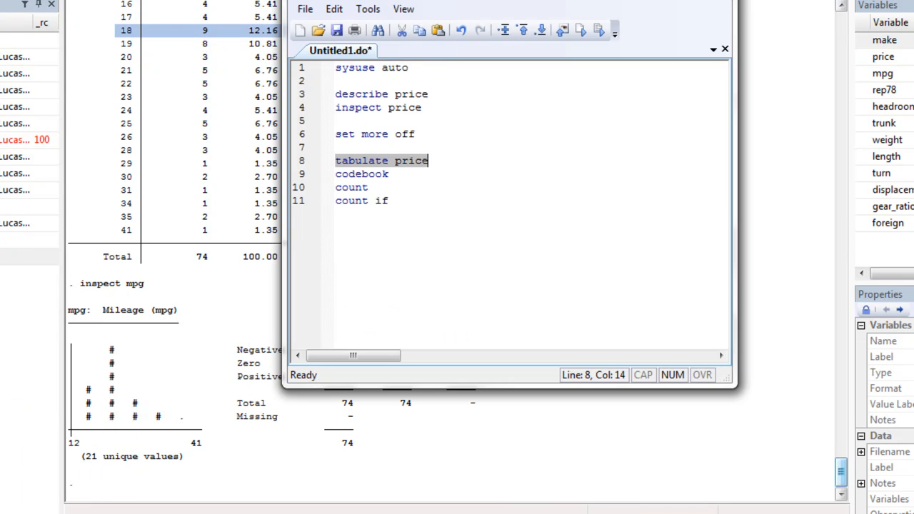
Complete line 9 of the do-file as "codebook price", execute only that line and bring its full output into view
{"action": "left_click", "coordinate": [420, 175]}
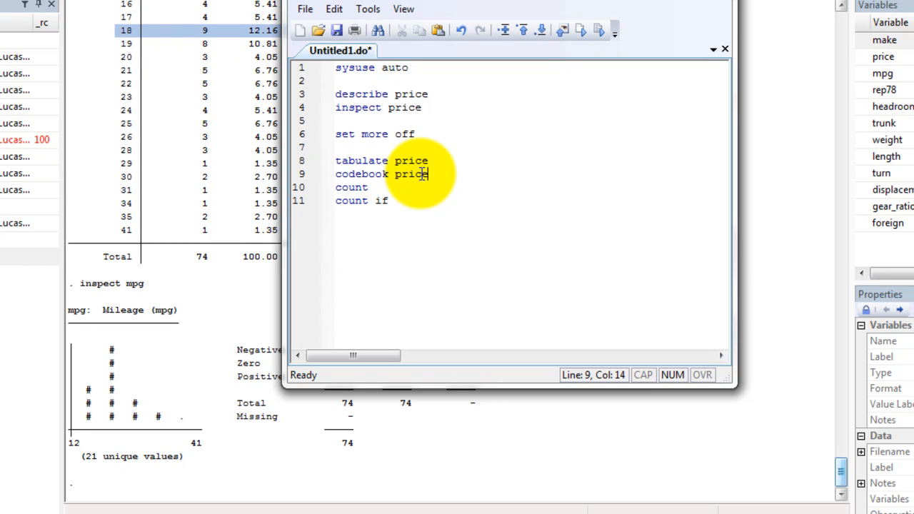
{"action": "key", "text": "shift+Home"}
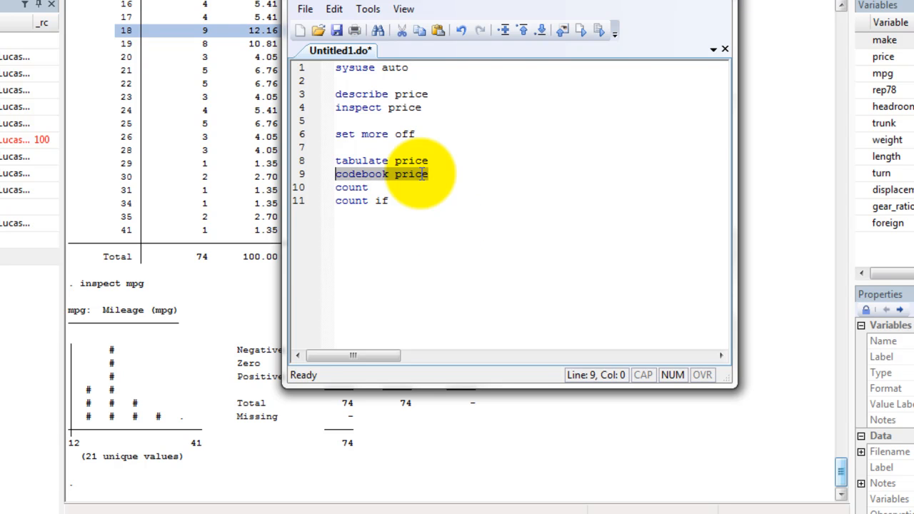
{"action": "left_click", "coordinate": [599, 31]}
{"action": "left_click", "coordinate": [665, 4]}
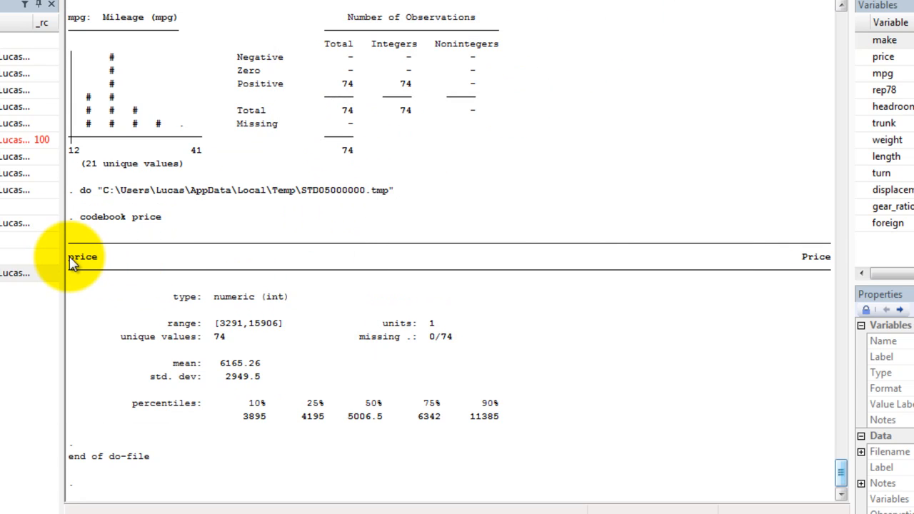
Examine the codebook output for price: type, range, unique values, missing values, mean, standard deviation and percentiles
{"action": "left_click_drag", "start_coordinate": [172, 296], "coordinate": [306, 301]}
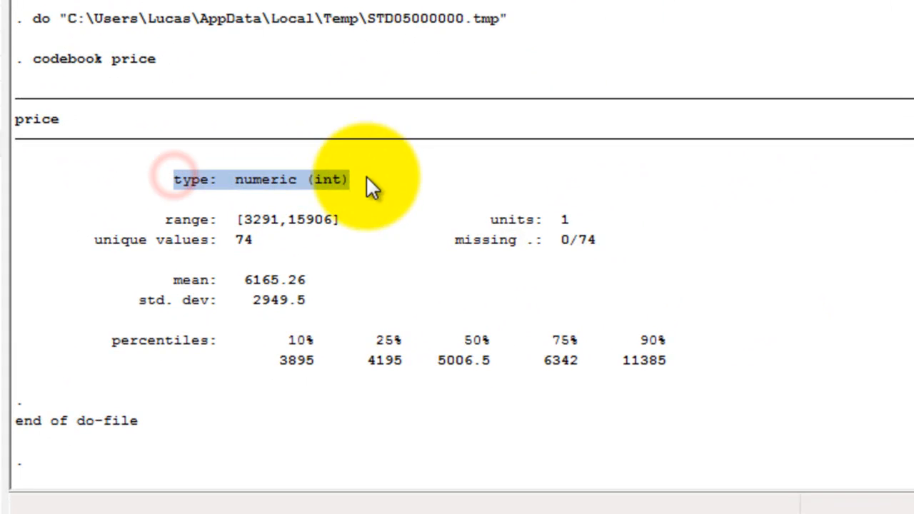
{"action": "left_click_drag", "start_coordinate": [160, 217], "coordinate": [345, 217]}
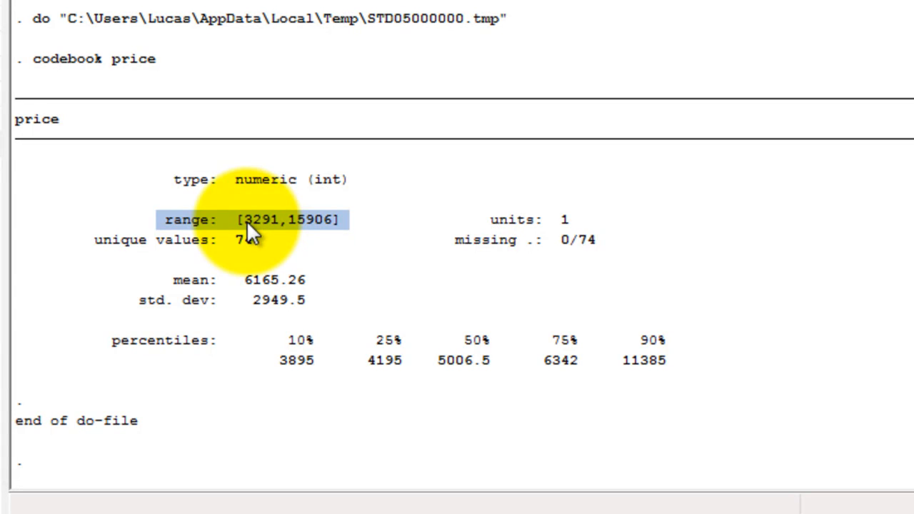
{"action": "left_click_drag", "start_coordinate": [288, 220], "coordinate": [323, 219]}
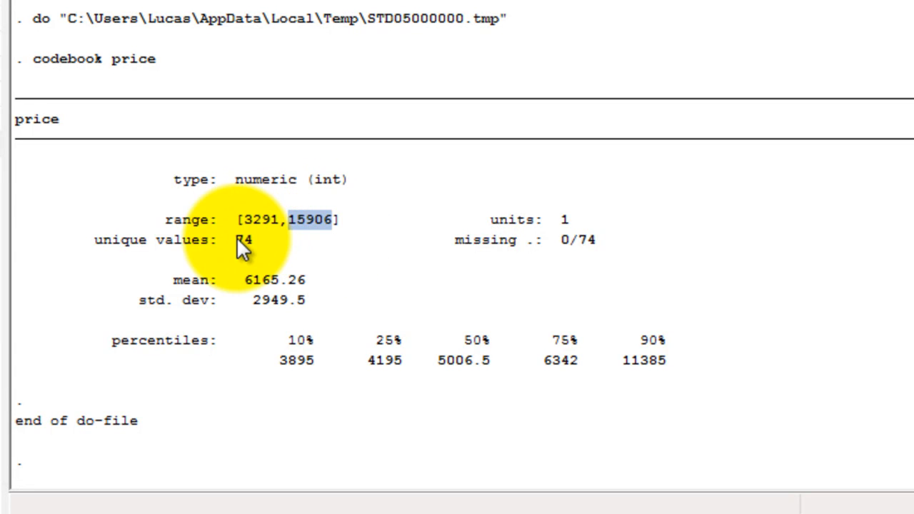
{"action": "left_click_drag", "start_coordinate": [269, 240], "coordinate": [233, 239]}
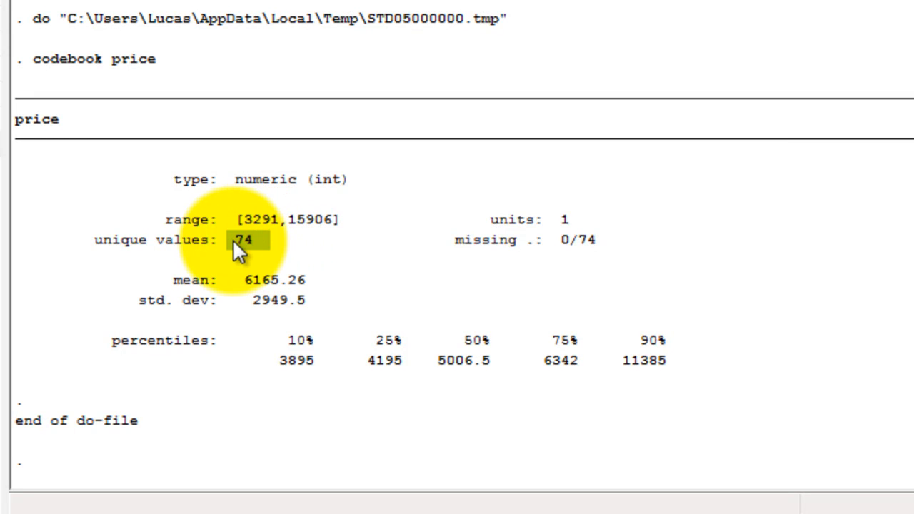
{"action": "left_click_drag", "start_coordinate": [556, 239], "coordinate": [575, 240]}
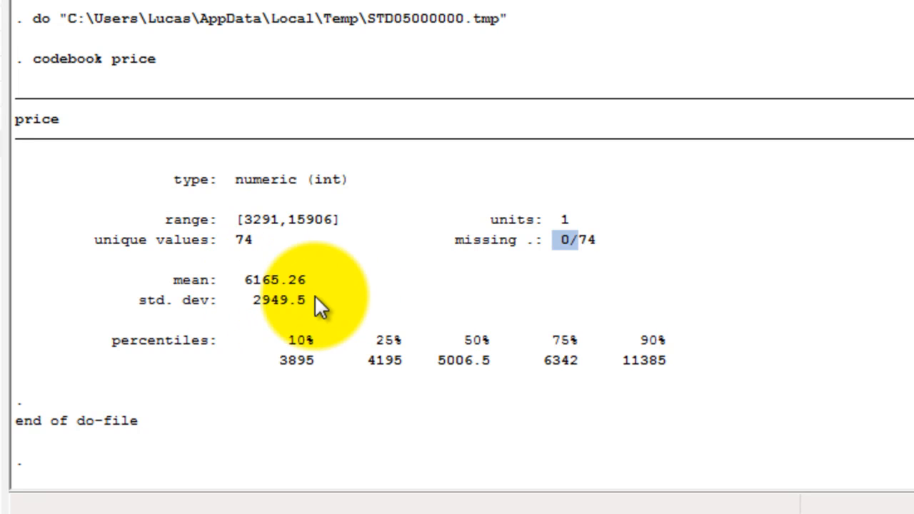
{"action": "left_click_drag", "start_coordinate": [306, 280], "coordinate": [330, 310]}
{"action": "left_click_drag", "start_coordinate": [284, 336], "coordinate": [672, 355]}
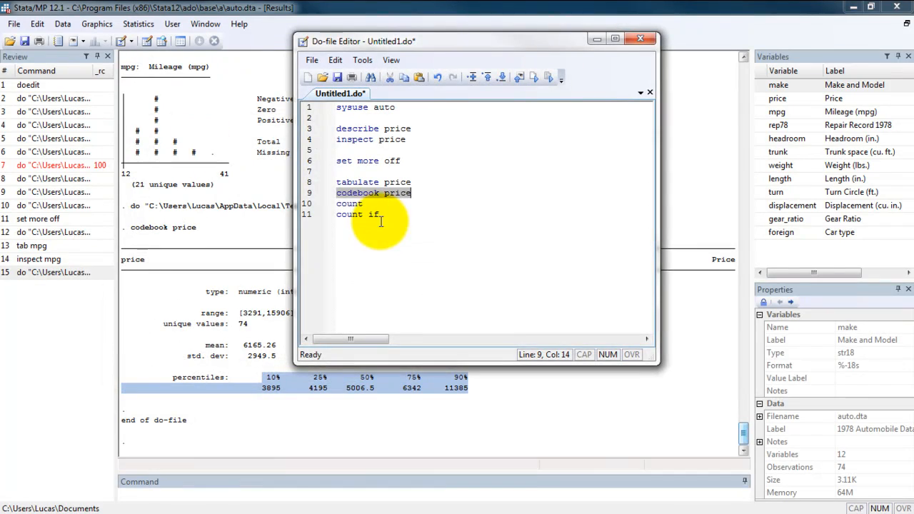
Execute only the count line of the do-file and bring the results into view
{"action": "left_click", "coordinate": [368, 204]}
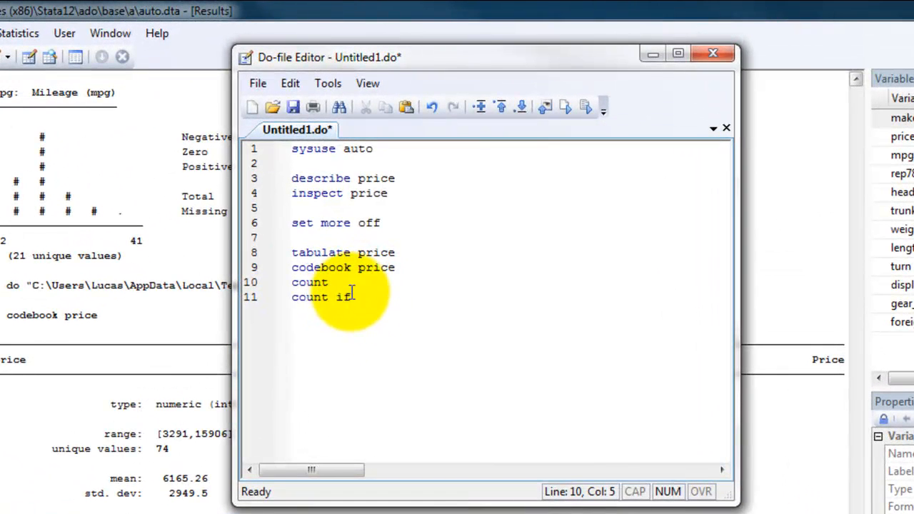
{"action": "left_click_drag", "start_coordinate": [357, 297], "coordinate": [293, 282]}
{"action": "left_click", "coordinate": [330, 282]}
{"action": "left_click", "coordinate": [586, 107]}
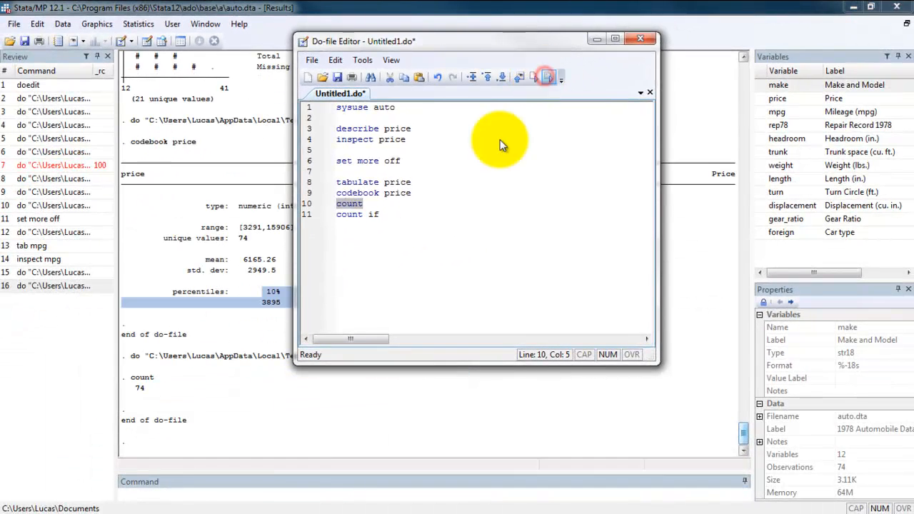
{"action": "left_click", "coordinate": [207, 420]}
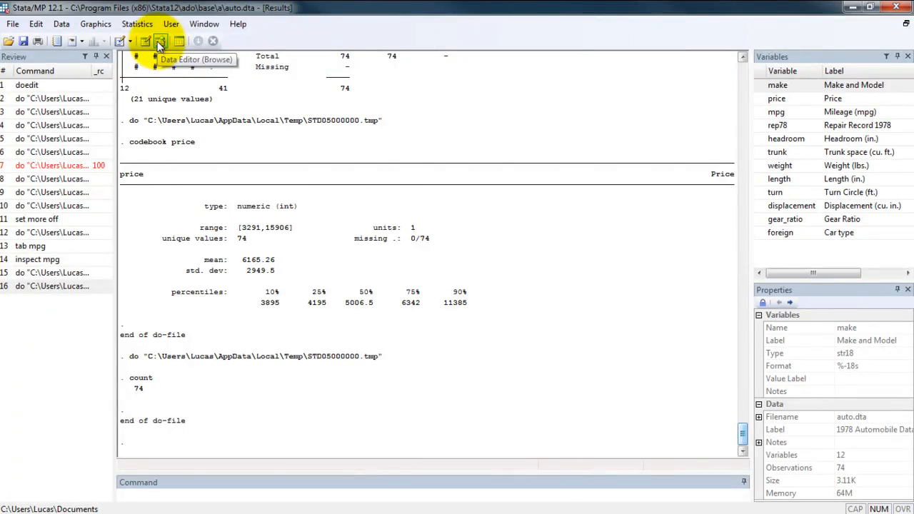
Browse the dataset in read-only mode down to its last observation, close it and compare it with the count output
{"action": "left_click", "coordinate": [160, 43]}
{"action": "scroll", "coordinate": [163, 194], "scroll_direction": "down", "scroll_amount": 3}
{"action": "scroll", "coordinate": [164, 193], "scroll_direction": "down", "scroll_amount": 13}
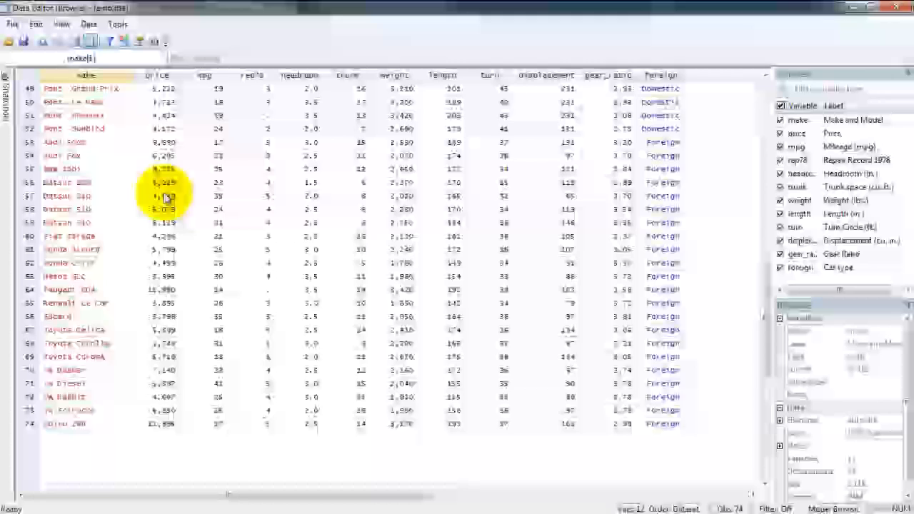
{"action": "scroll", "coordinate": [163, 195], "scroll_direction": "down", "scroll_amount": 1}
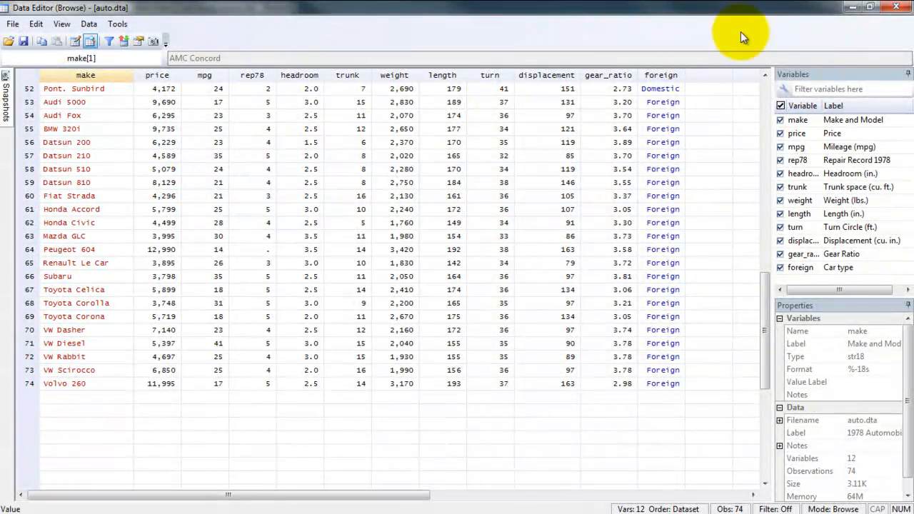
{"action": "left_click", "coordinate": [894, 8]}
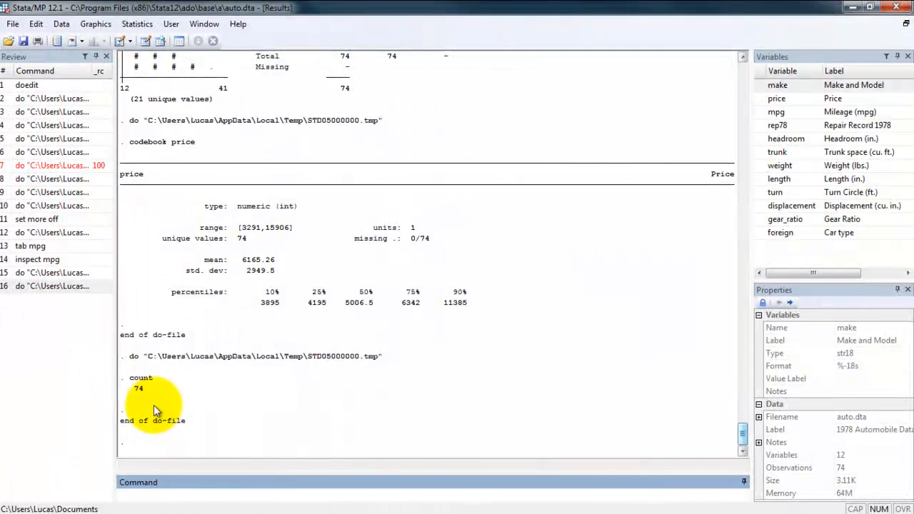
{"action": "left_click", "coordinate": [127, 380]}
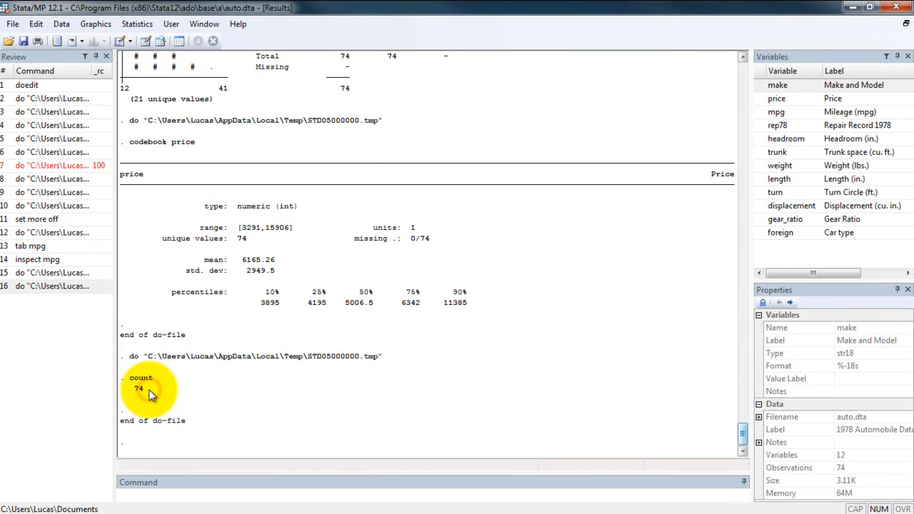
Complete the last do-file line as "count if price>5000", execute only that line and mark its output
{"action": "left_click", "coordinate": [211, 495]}
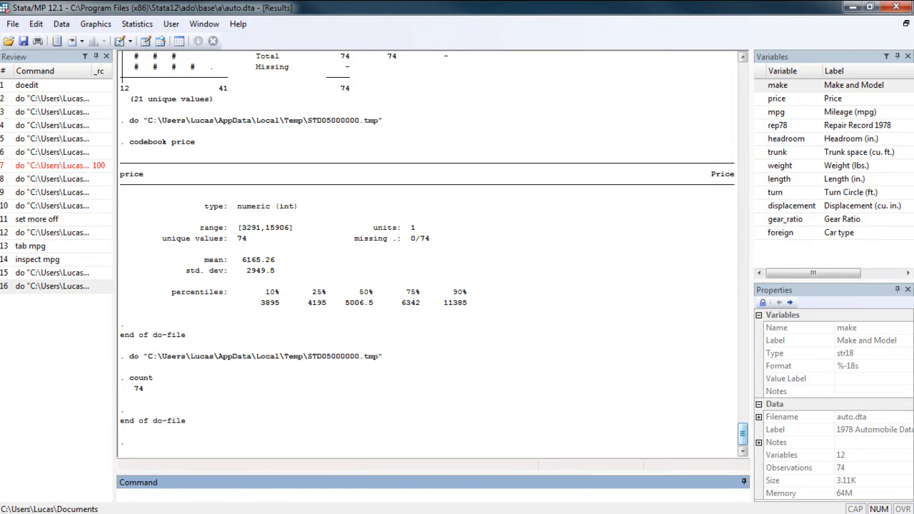
{"action": "key", "text": "alt+Tab"}
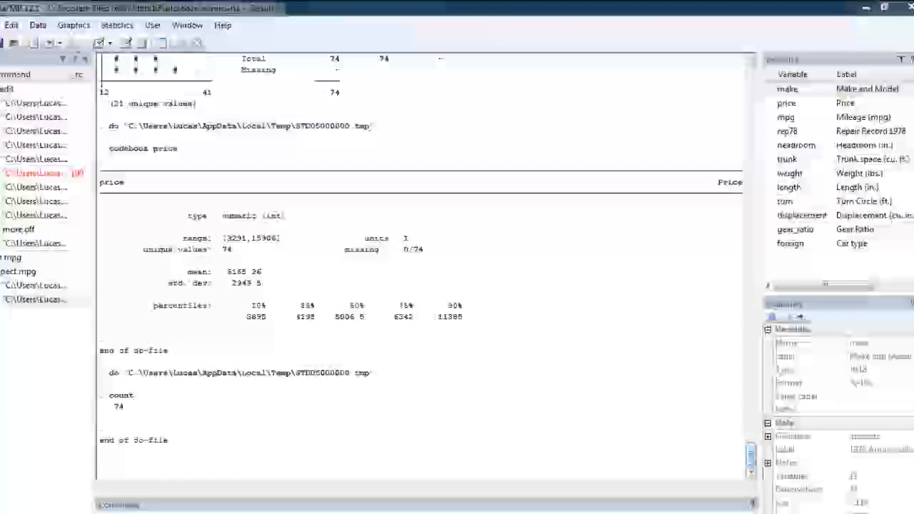
{"action": "key", "text": "alt+Tab"}
{"action": "left_click", "coordinate": [343, 288]}
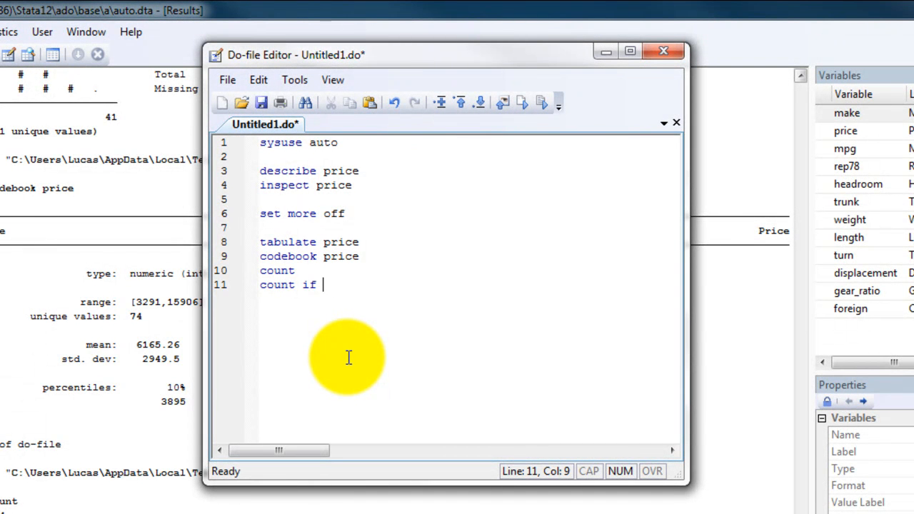
{"action": "type", "text": "price>5000"}
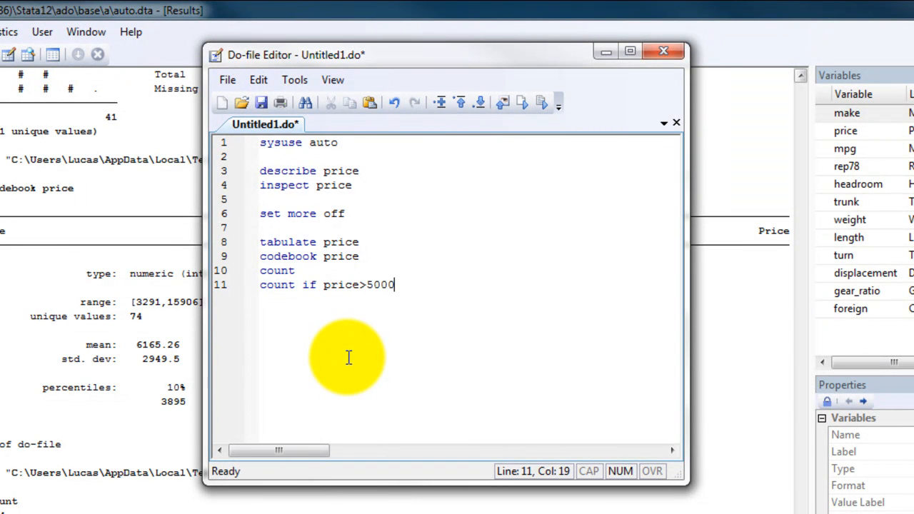
{"action": "key", "text": "shift+Home"}
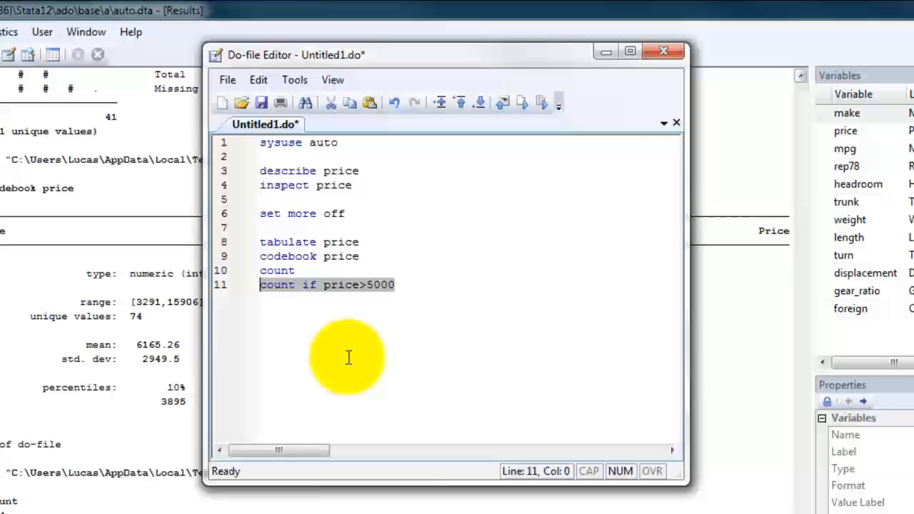
{"action": "left_click", "coordinate": [539, 105]}
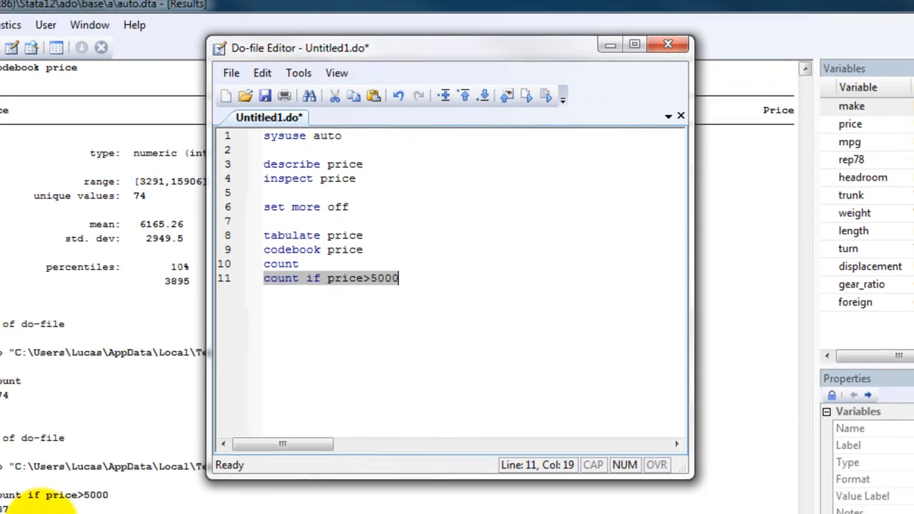
{"action": "left_click", "coordinate": [20, 511]}
{"action": "left_click_drag", "start_coordinate": [95, 423], "coordinate": [30, 413]}
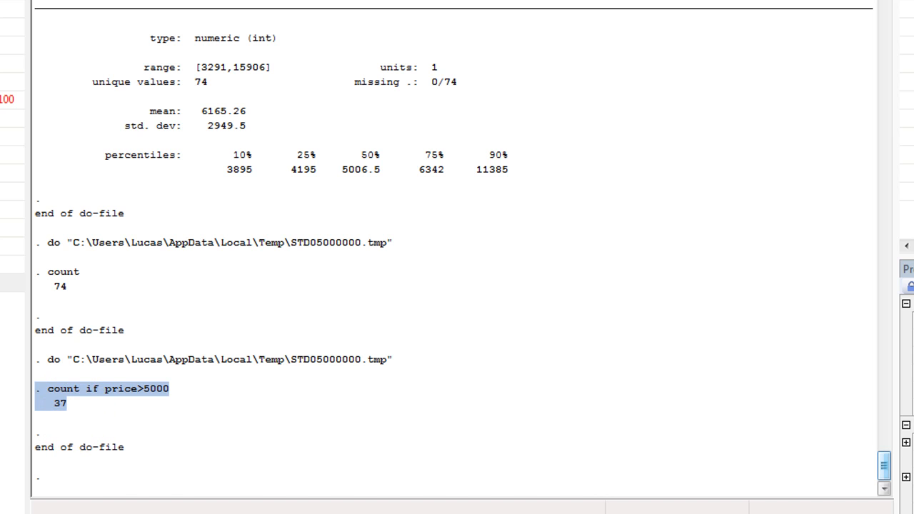
Change the condition in the last do-file line to "price<5000" and execute only that line
{"action": "key", "text": "alt+Tab"}
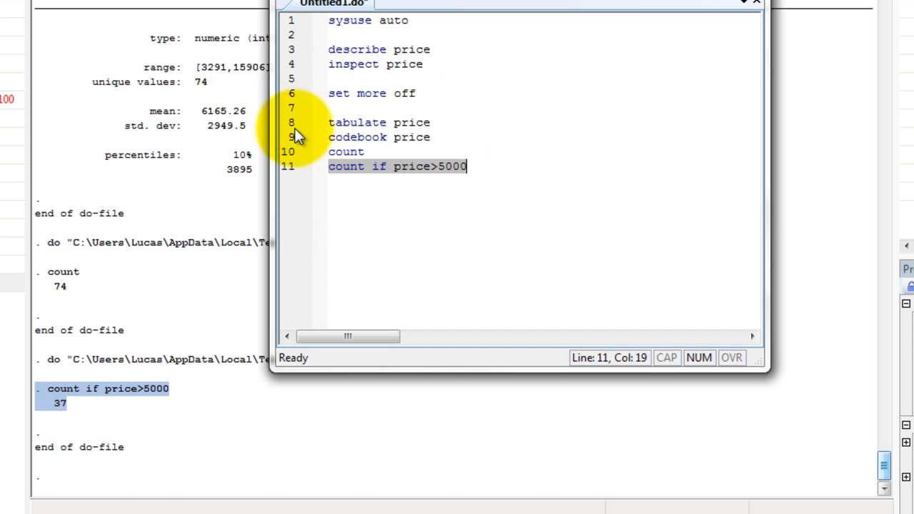
{"action": "double_click", "coordinate": [440, 166]}
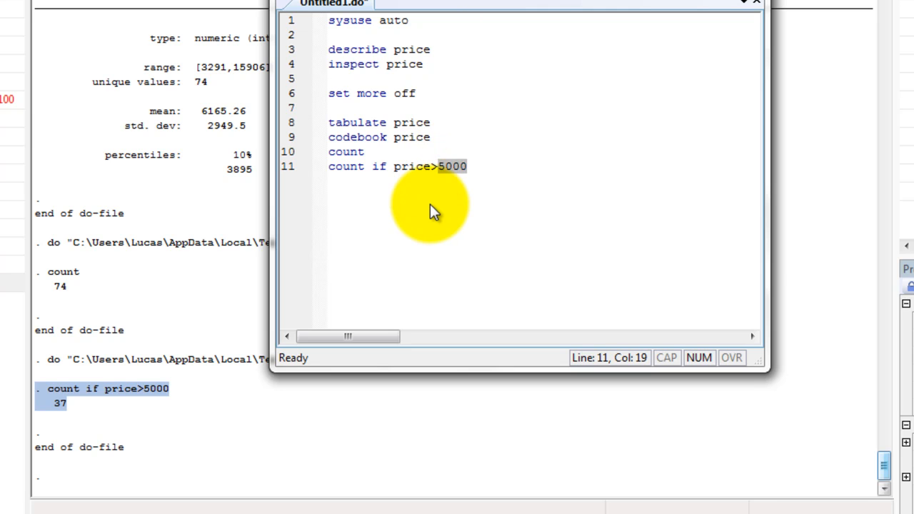
{"action": "key", "text": "Left"}
{"action": "key", "text": "shift+Left"}
{"action": "type", "text": "<"}
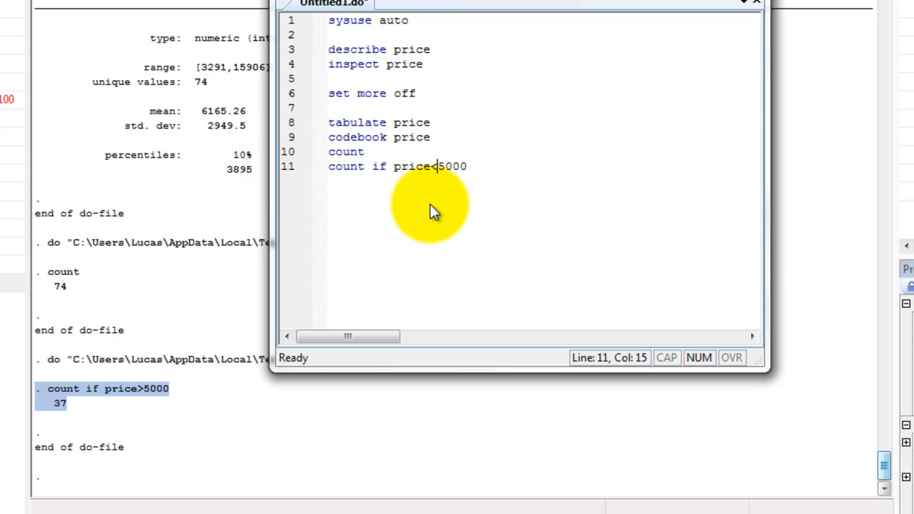
{"action": "left_click_drag", "start_coordinate": [472, 172], "coordinate": [333, 174]}
{"action": "left_click", "coordinate": [619, 4]}
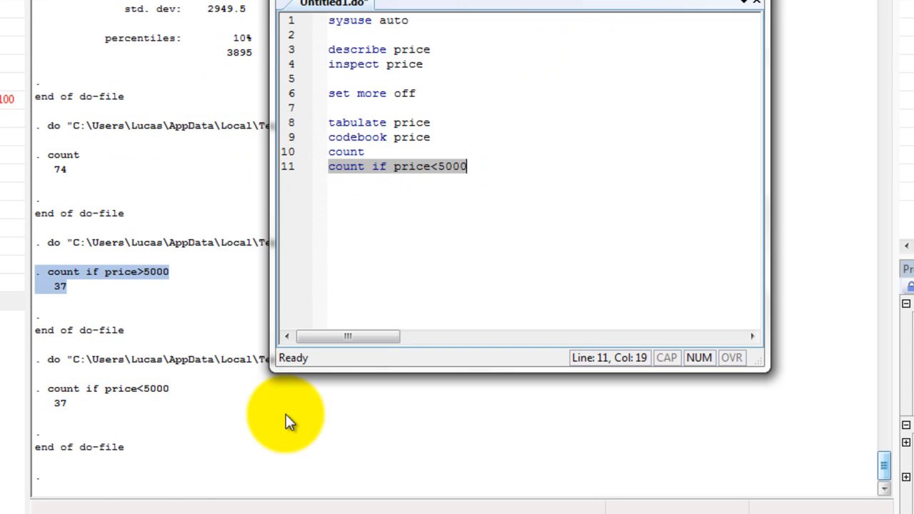
Compare the result of "count if price<5000" with the total from the plain count command
{"action": "left_click", "coordinate": [90, 401]}
{"action": "left_click_drag", "start_coordinate": [90, 400], "coordinate": [48, 399]}
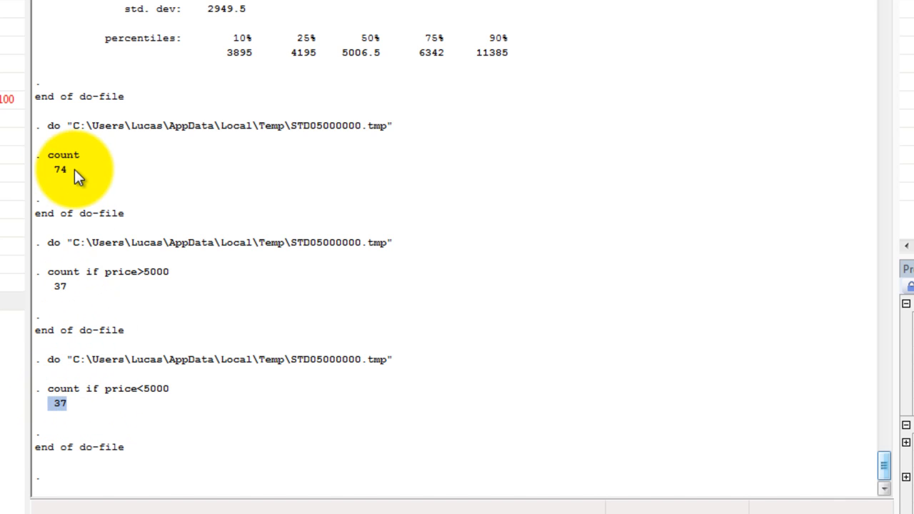
{"action": "left_click_drag", "start_coordinate": [75, 170], "coordinate": [49, 170]}
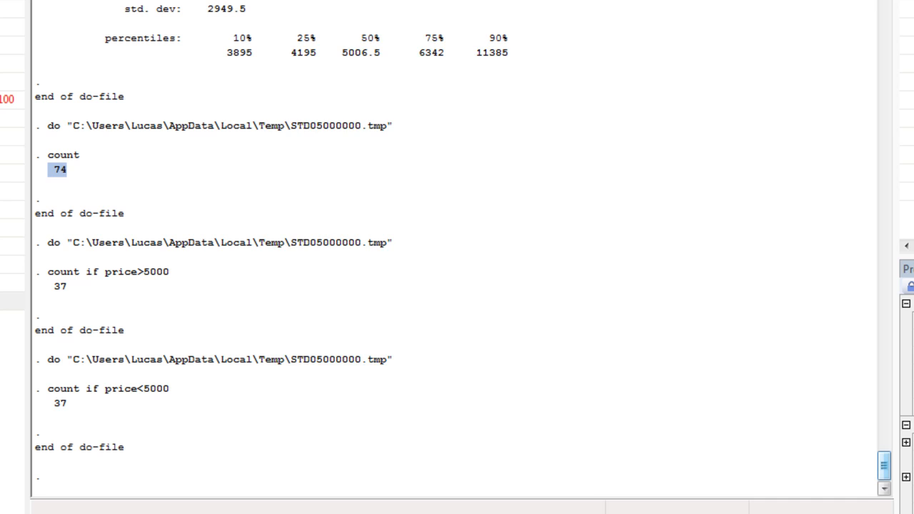
Review the do-file commands one by one, from sysuse auto through describe, inspect, set more off, tabulate and codebook to count if
{"action": "key", "text": "alt+Tab"}
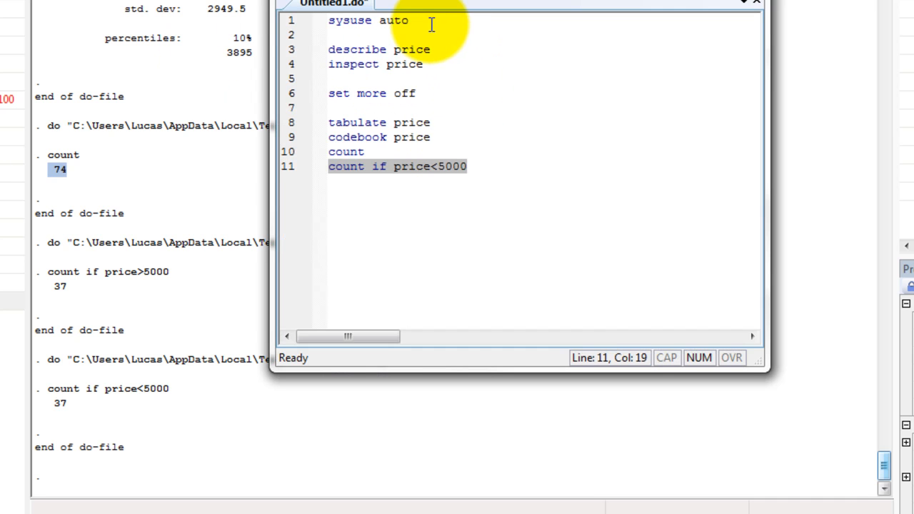
{"action": "left_click_drag", "start_coordinate": [431, 22], "coordinate": [314, 21]}
{"action": "left_click_drag", "start_coordinate": [463, 55], "coordinate": [323, 48]}
{"action": "left_click_drag", "start_coordinate": [424, 64], "coordinate": [326, 65]}
{"action": "left_click", "coordinate": [441, 98]}
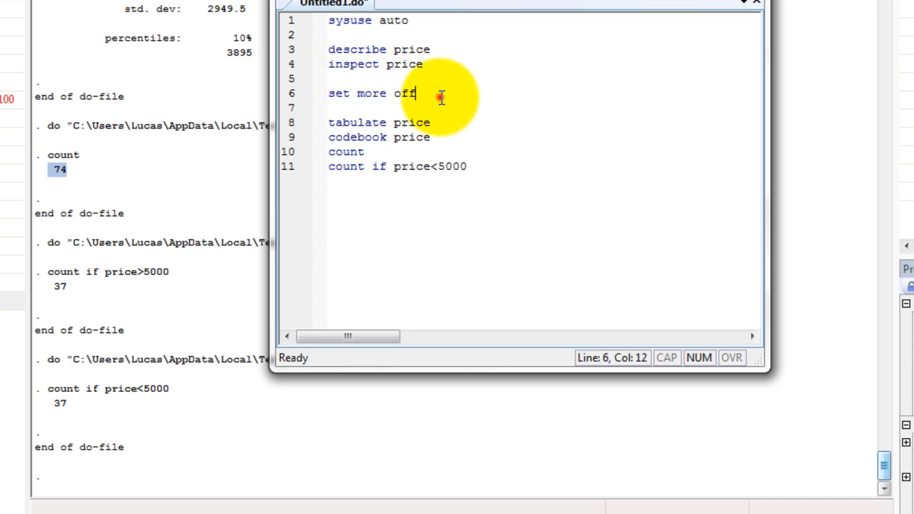
{"action": "left_click_drag", "start_coordinate": [441, 97], "coordinate": [326, 106]}
{"action": "left_click_drag", "start_coordinate": [435, 125], "coordinate": [327, 110]}
{"action": "left_click_drag", "start_coordinate": [435, 136], "coordinate": [336, 121]}
{"action": "left_click_drag", "start_coordinate": [480, 168], "coordinate": [392, 165]}
{"action": "left_click", "coordinate": [513, 150]}
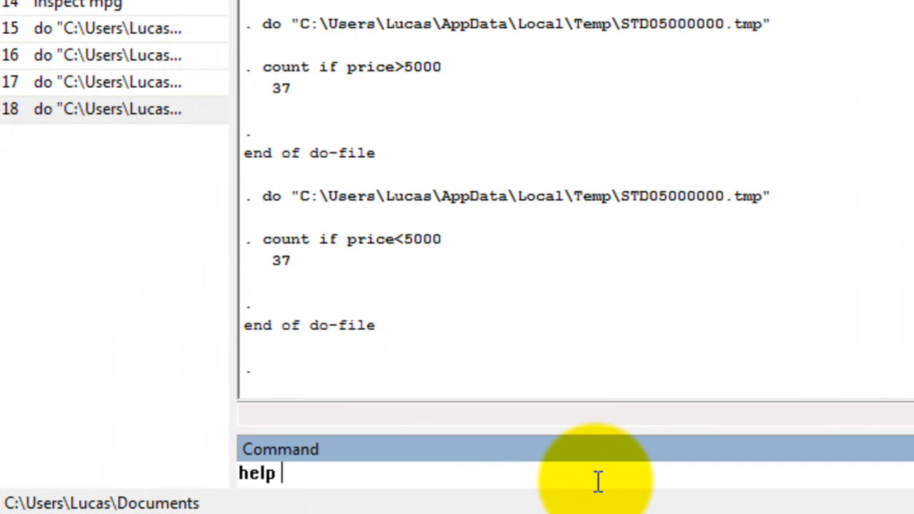
Open the documentation for codebook by running "help codebook" and enlarge its window to full screen
{"action": "type", "text": "debook"}
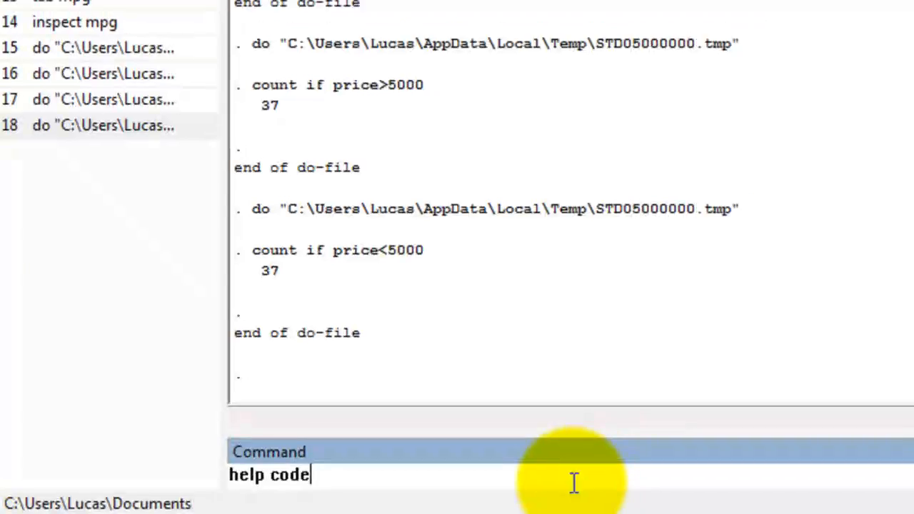
{"action": "key", "text": "Return"}
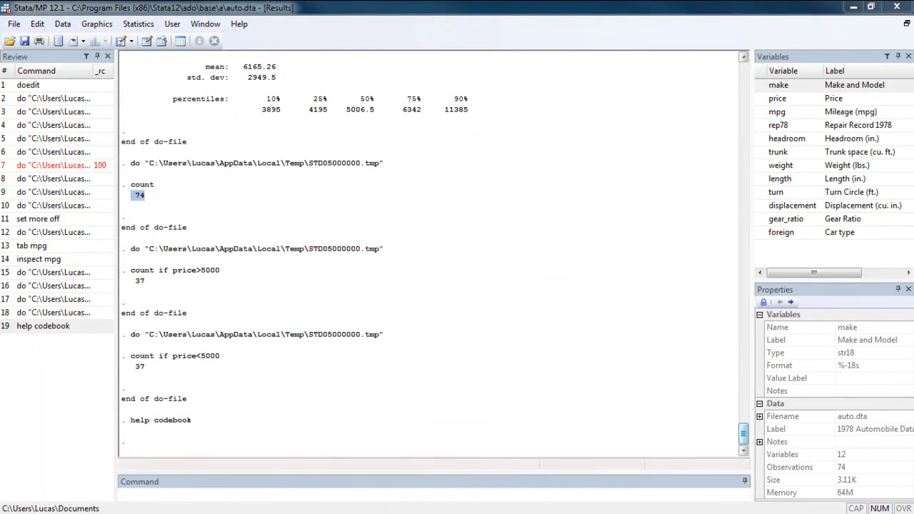
{"action": "left_click_drag", "start_coordinate": [198, 82], "coordinate": [500, 10]}
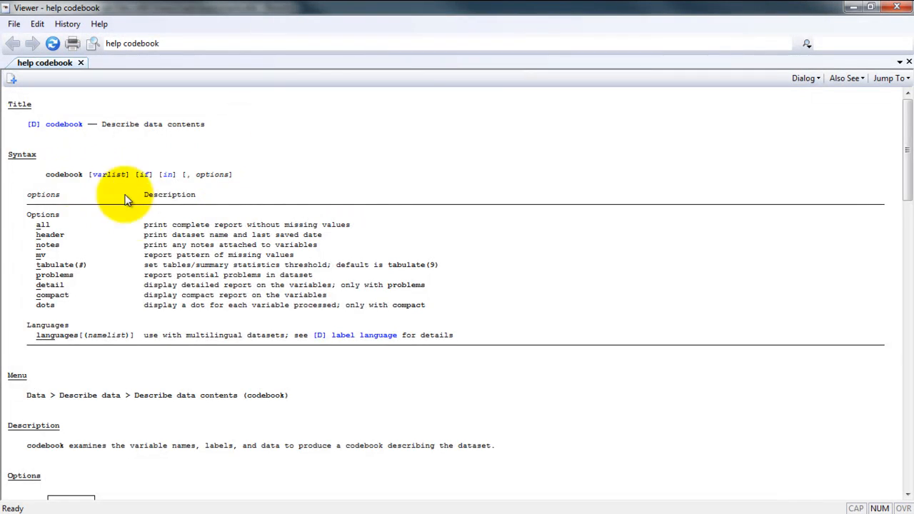
Read through the codebook help page, covering its syntax, option list and the detailed Options section
{"action": "scroll", "coordinate": [138, 265], "scroll_direction": "down", "scroll_amount": 1}
{"action": "scroll", "coordinate": [136, 265], "scroll_direction": "down", "scroll_amount": 4}
{"action": "scroll", "coordinate": [137, 264], "scroll_direction": "up", "scroll_amount": 4}
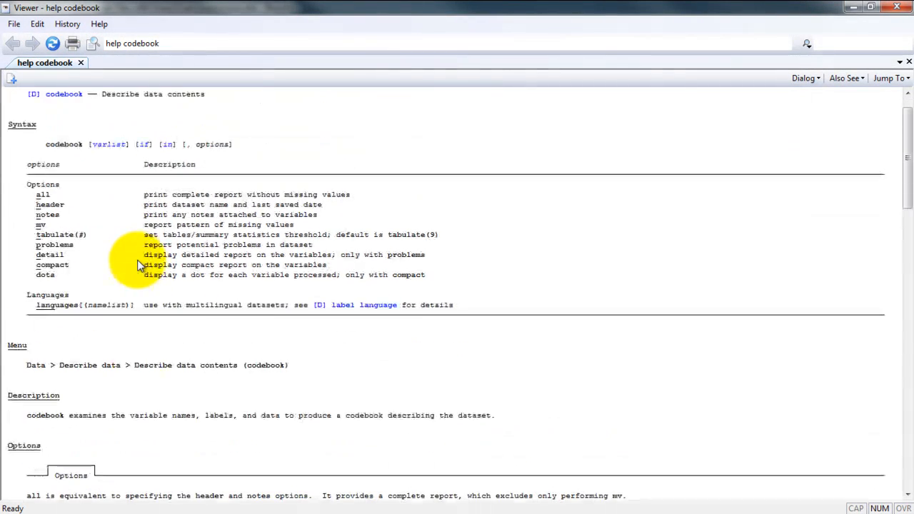
{"action": "scroll", "coordinate": [139, 263], "scroll_direction": "down", "scroll_amount": 11}
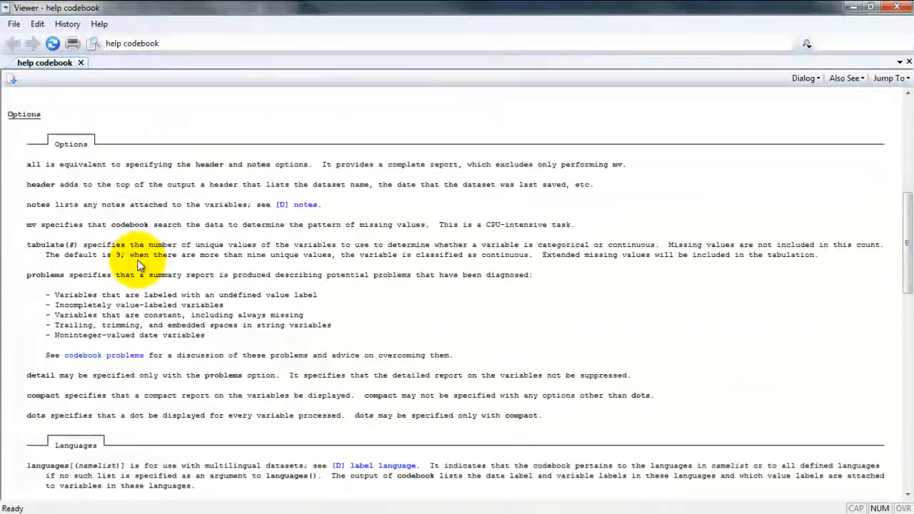